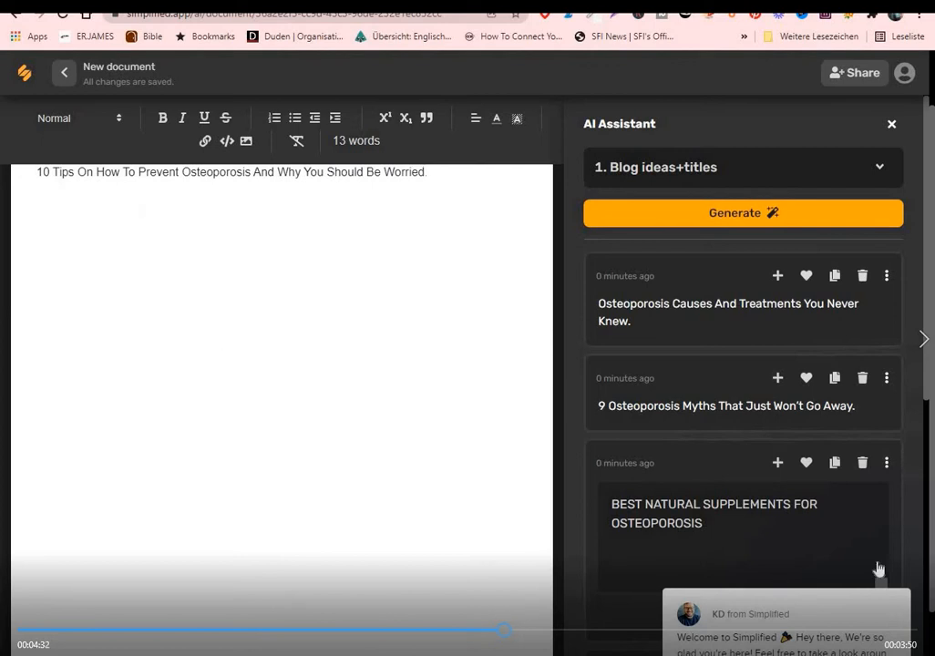
Replace the document's existing title with the edited title suggestion "BEST NATURAL SUPPLEMENTS FOR OSTEOPOROSIS."
left_click_drag(930, 389, 928, 439)
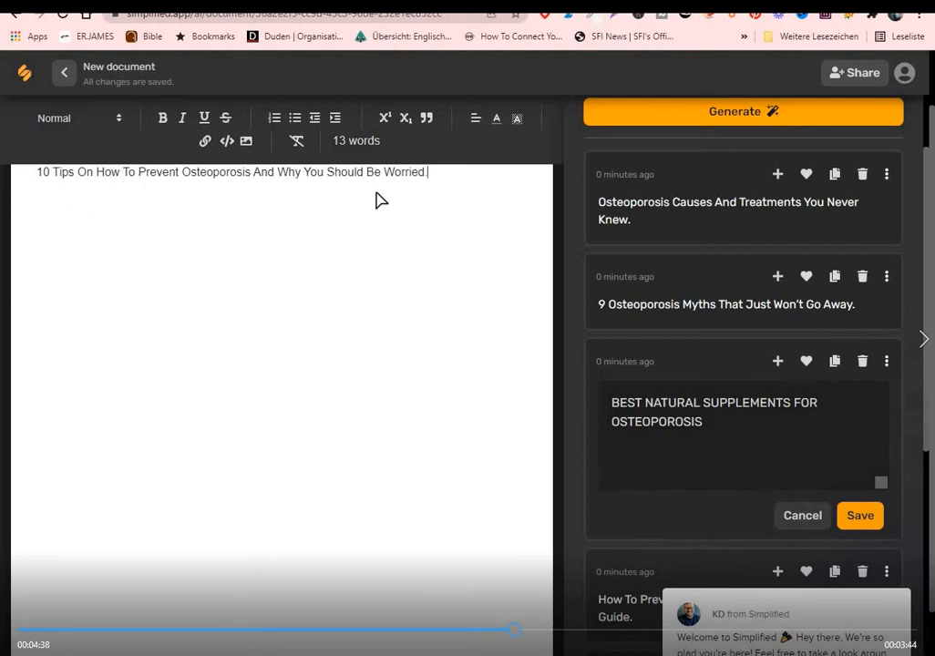
left_click_drag(426, 173, 26, 171)
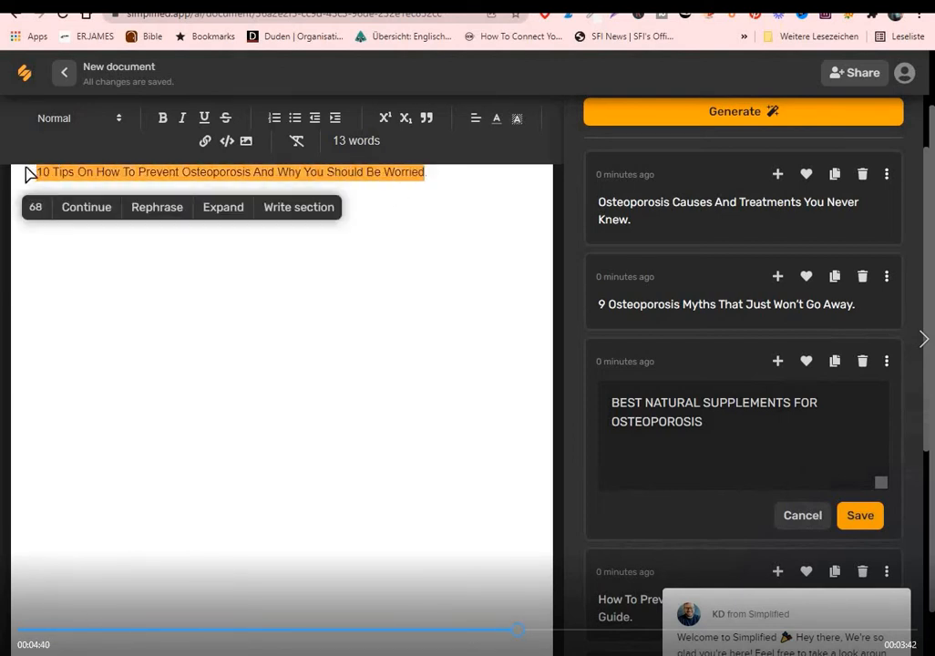
key("BackSpace")
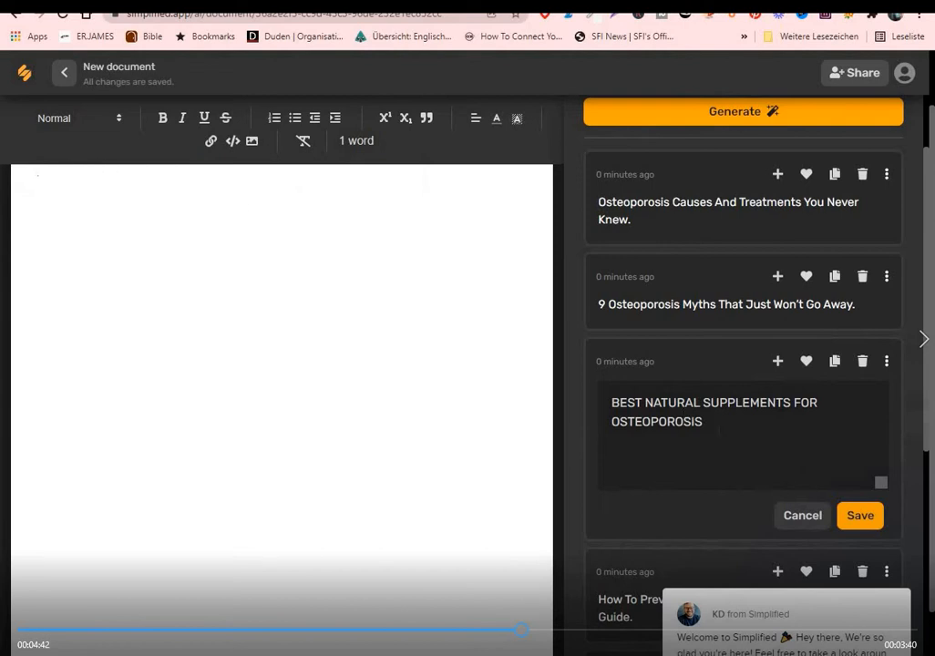
left_click(862, 518)
left_click(776, 363)
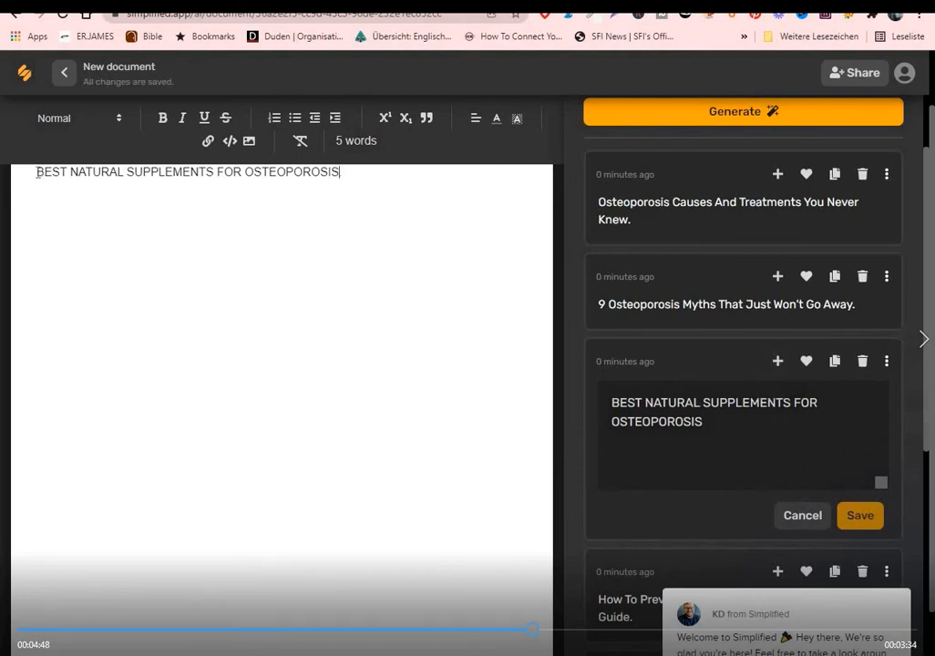
left_click(337, 173)
type("..")
Switch the AI Assistant template to "2. Blog introduction"
left_click_drag(929, 321, 925, 260)
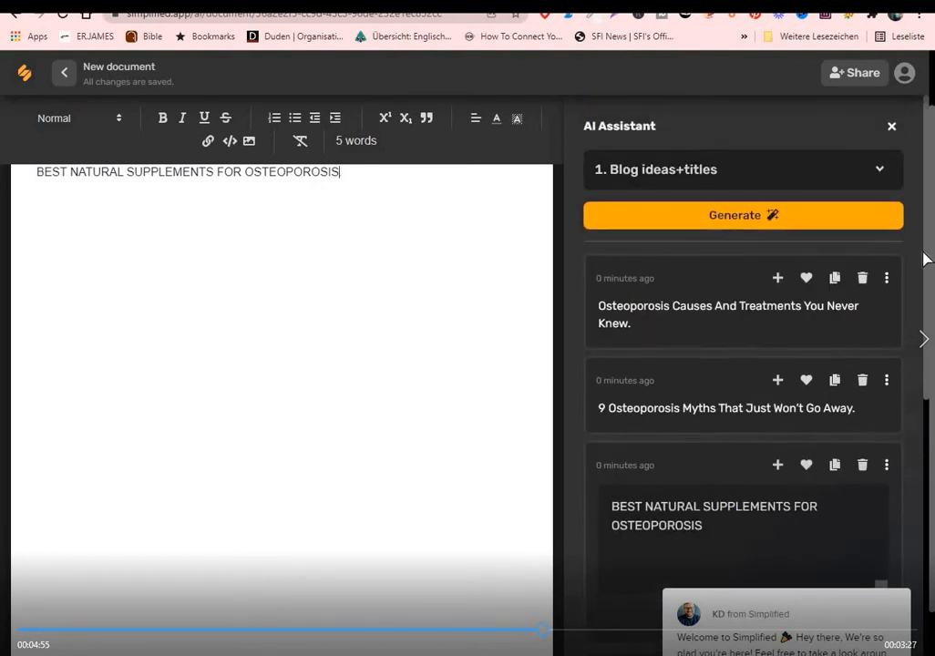
left_click(879, 174)
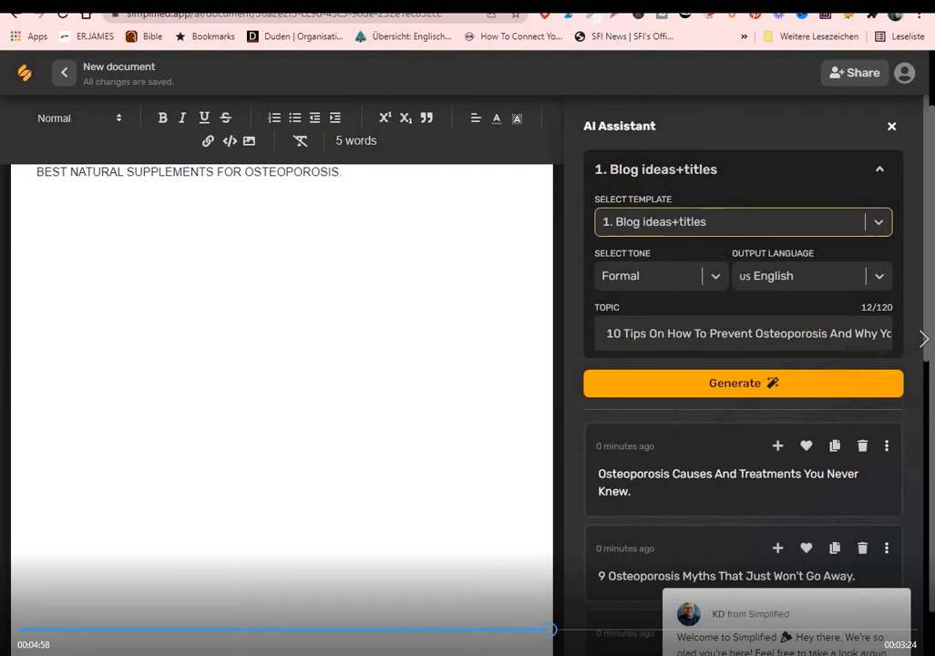
left_click(878, 223)
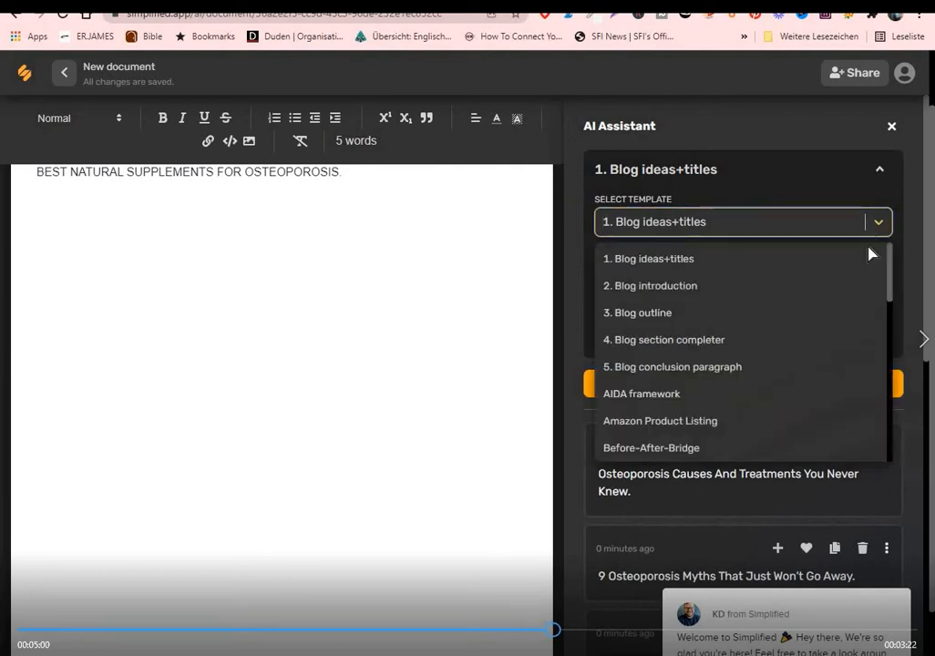
left_click(663, 296)
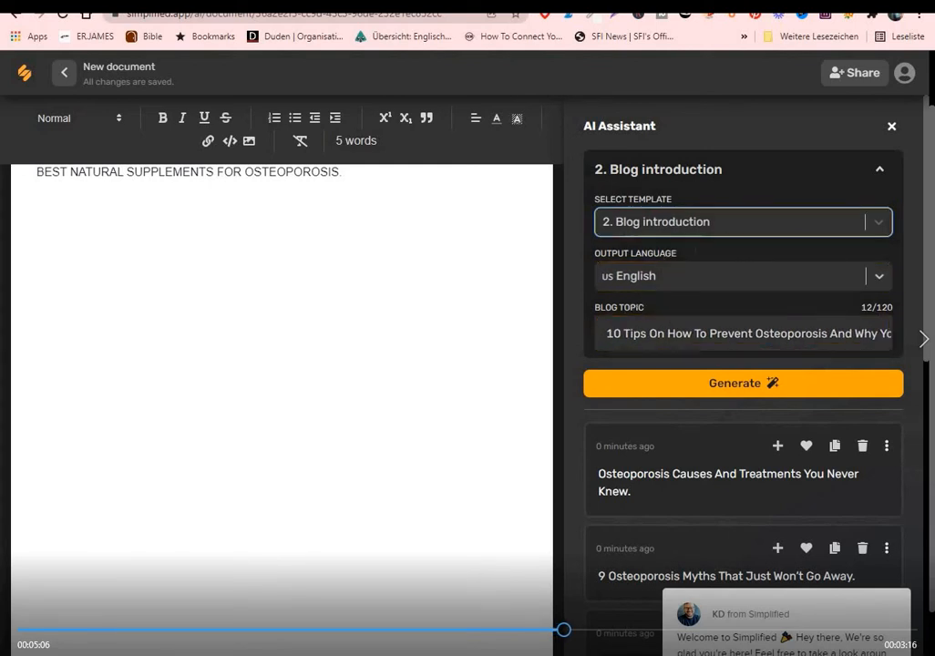
Replace the blog topic with the document title "BEST NATURAL SUPPLEMENTS FOR OSTEOPOROSIS" and generate blog introductions
left_click_drag(888, 334, 610, 341)
key("BackSpace")
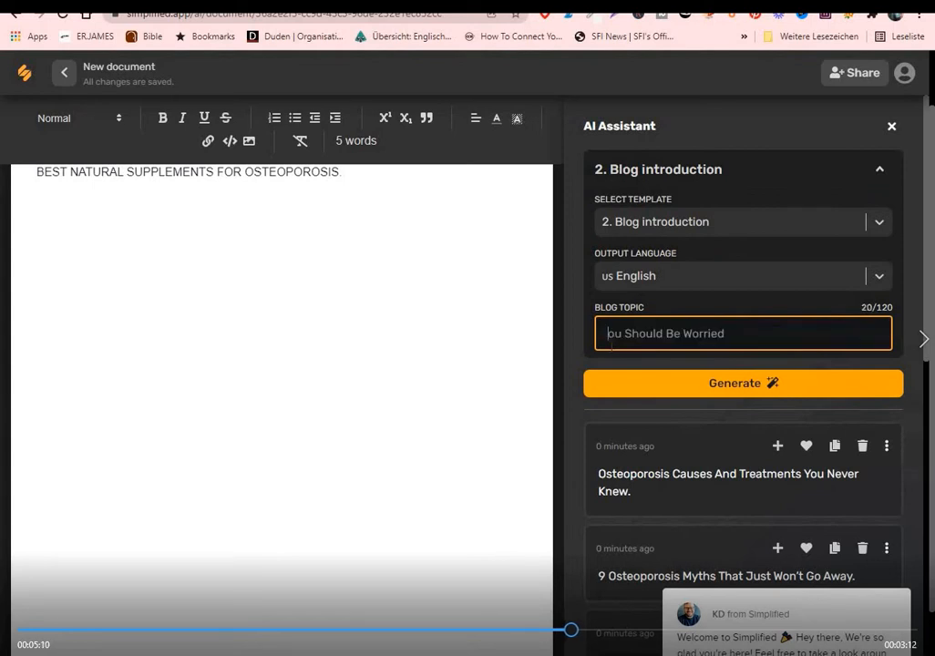
left_click_drag(735, 337, 607, 335)
key("BackSpace")
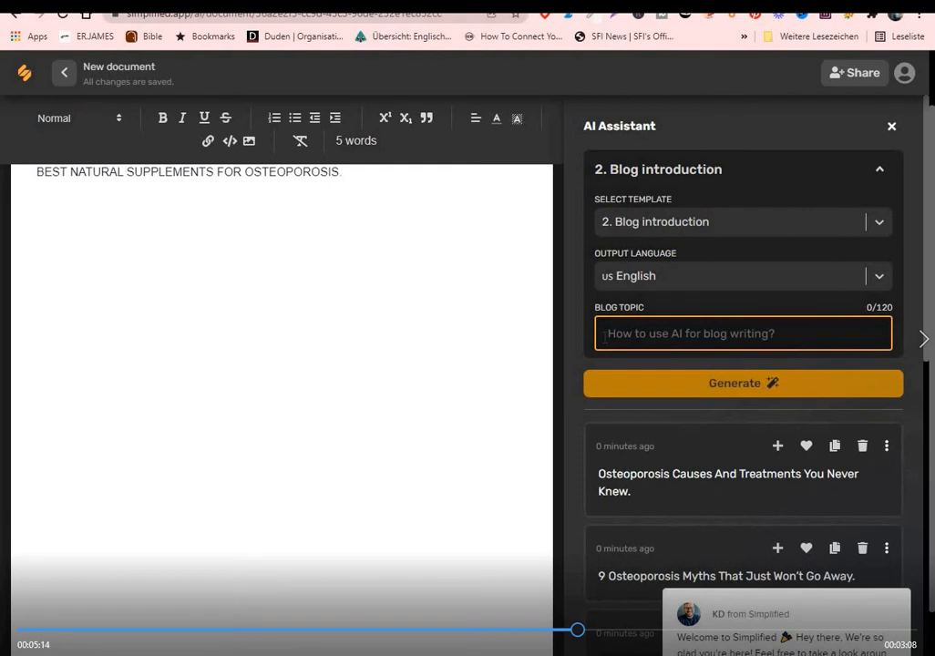
left_click(346, 171)
left_click_drag(346, 170, 34, 171)
right_click(87, 176)
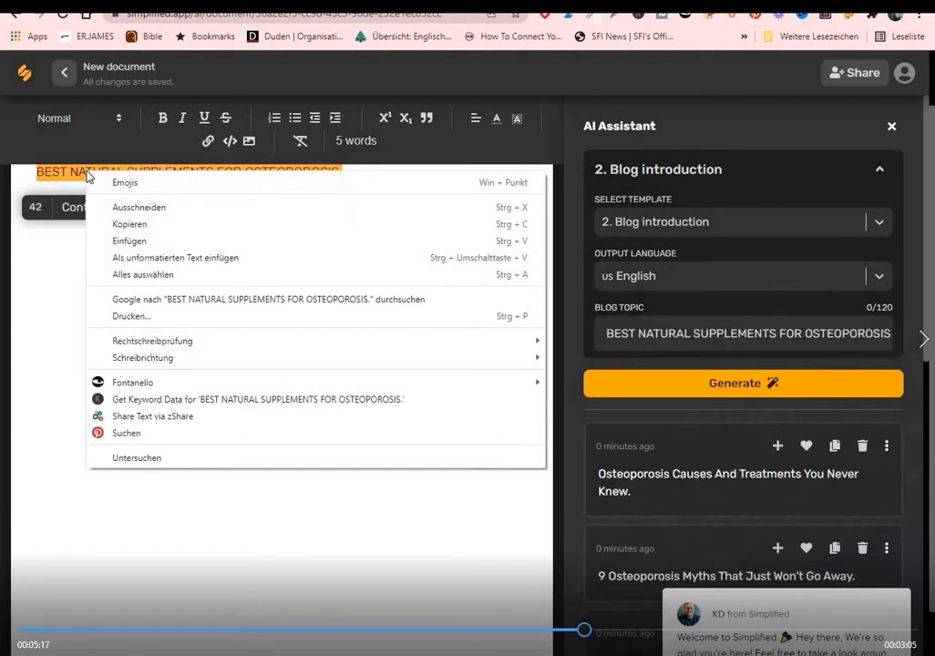
left_click(120, 224)
left_click(663, 337)
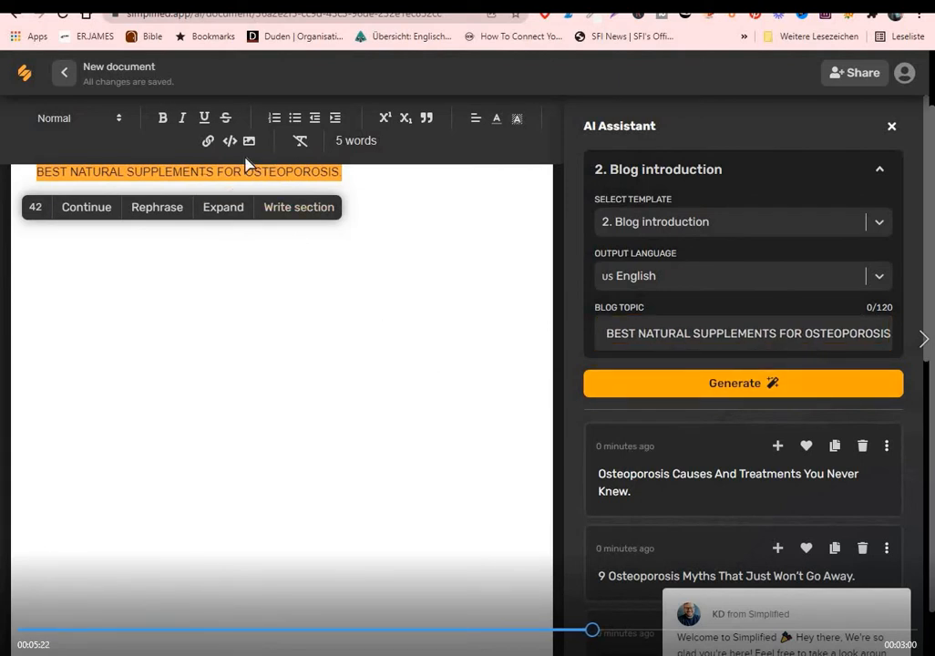
left_click(744, 386)
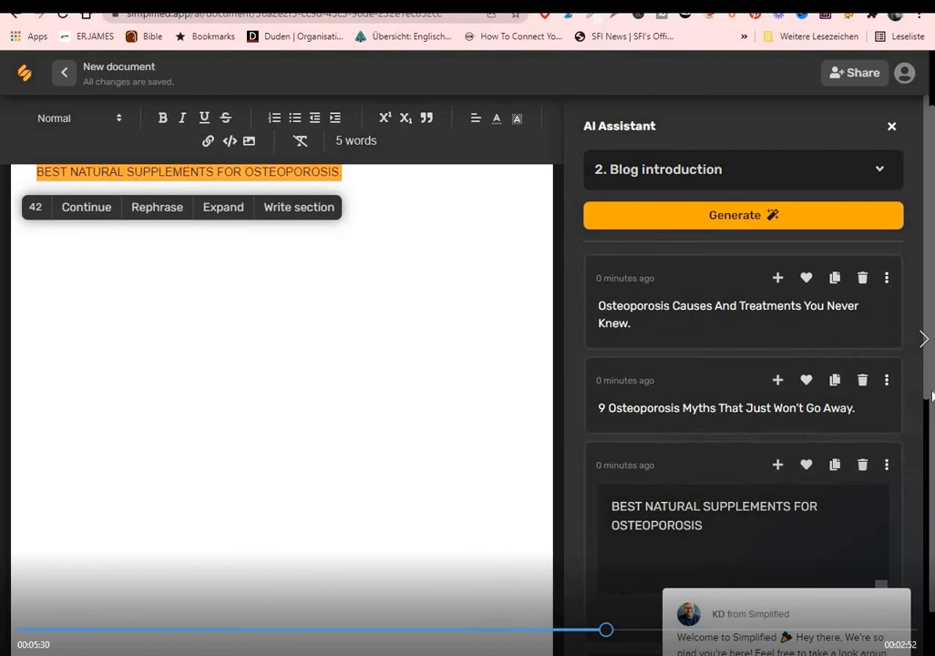
left_click(751, 223)
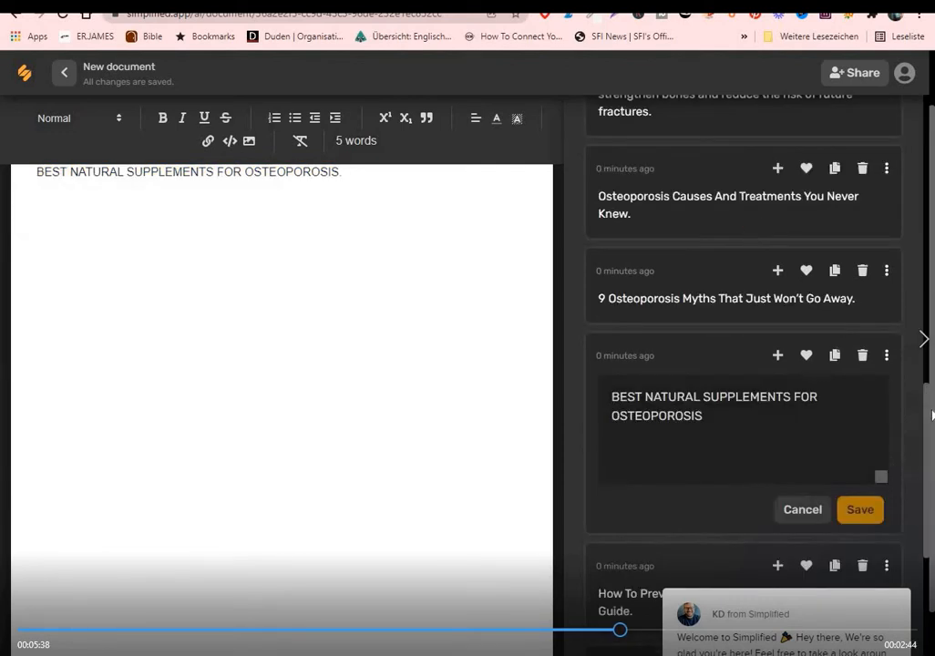
Add the introduction beginning "Osteoporosis is a disease that affects millions of people" to the document on its own line below the title
left_click_drag(929, 431, 933, 141)
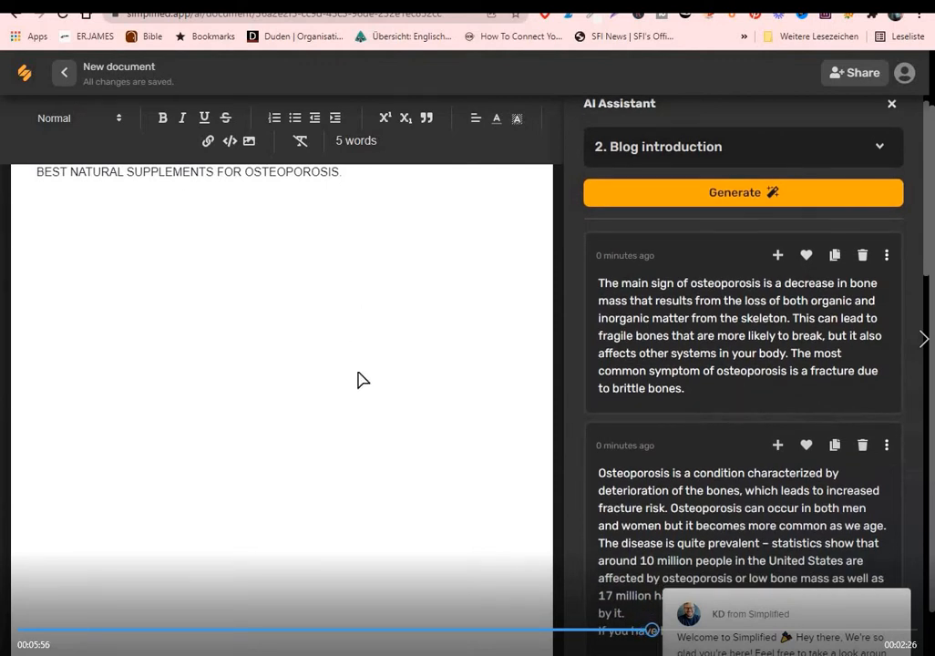
scroll(743, 458, "down", 5)
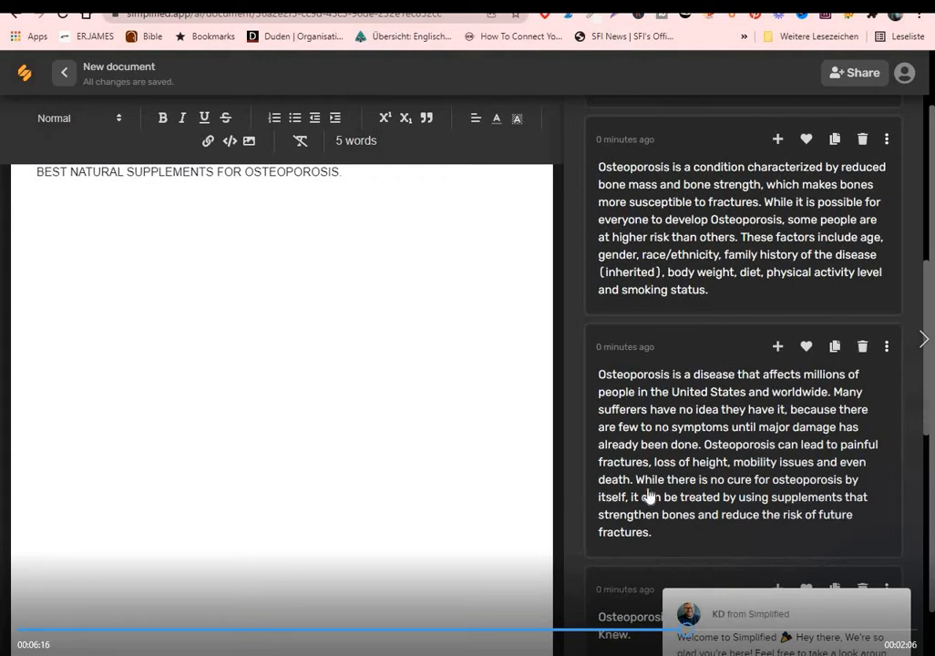
left_click(778, 346)
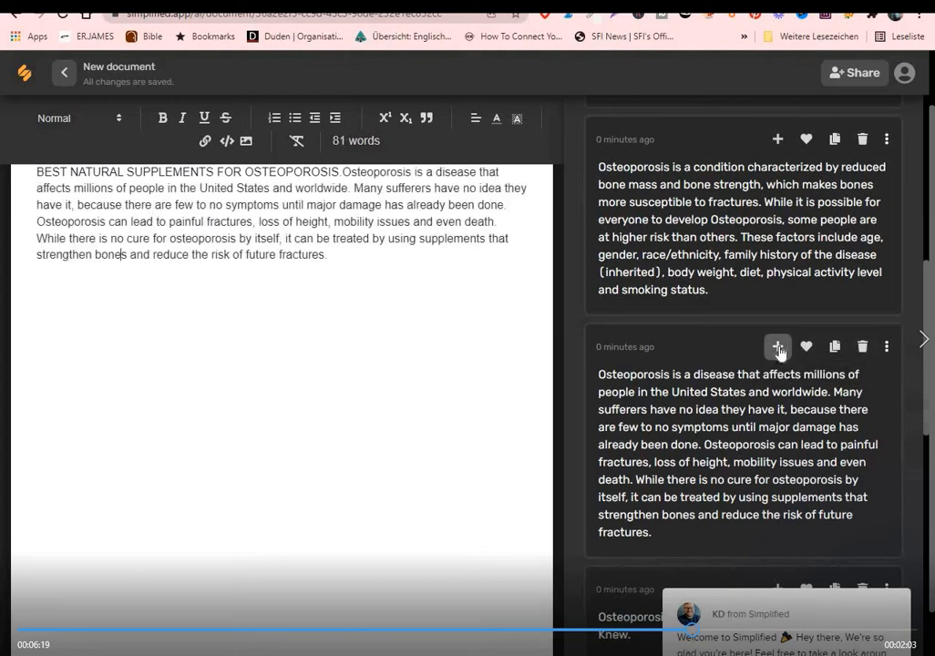
left_click(343, 172)
key("Return")
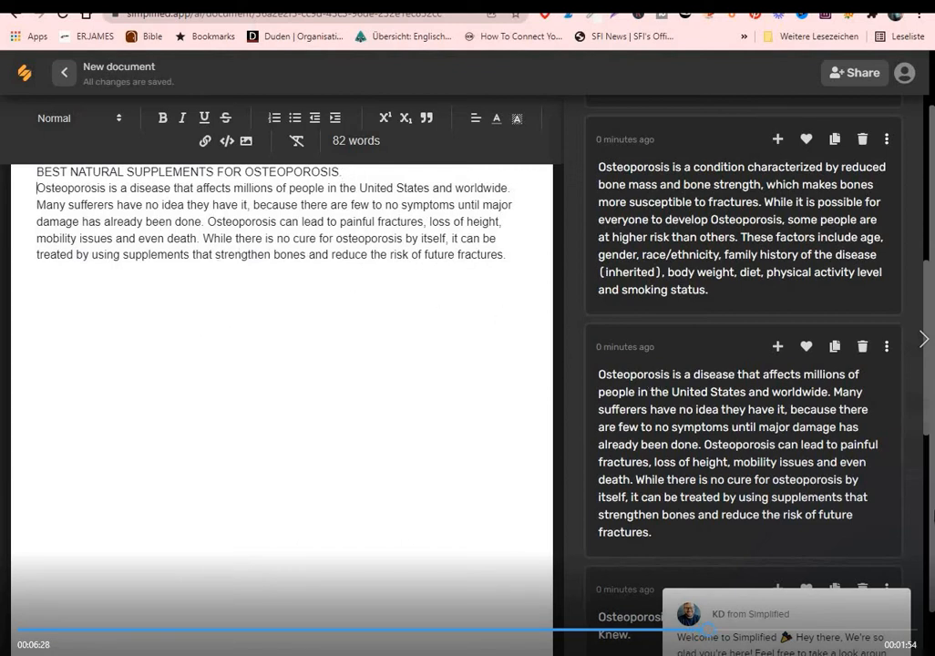
Switch the AI Assistant template to "3. Blog outline"
scroll(930, 427, "up", 10)
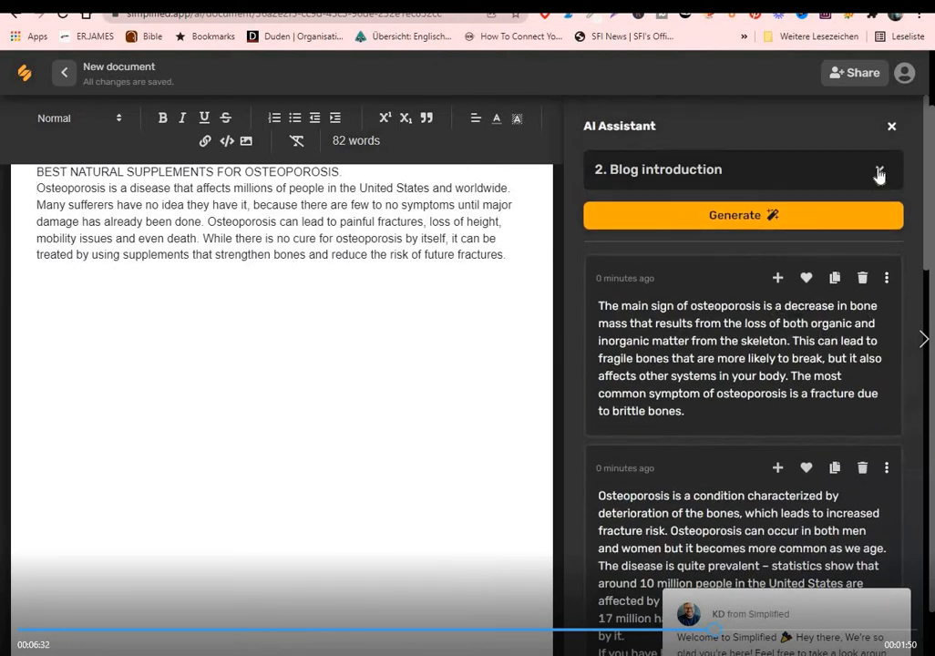
left_click(879, 174)
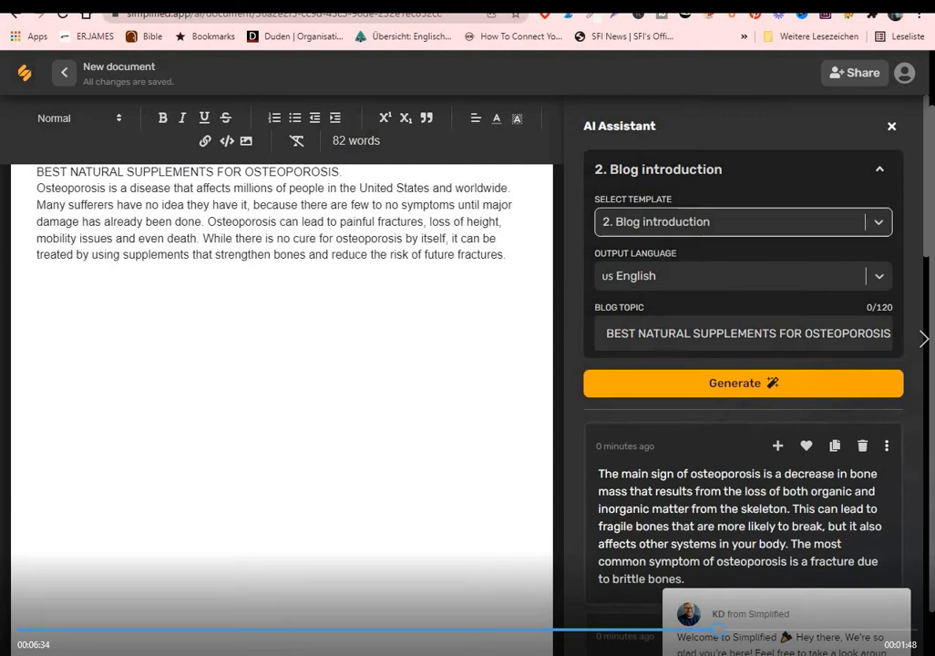
left_click(878, 221)
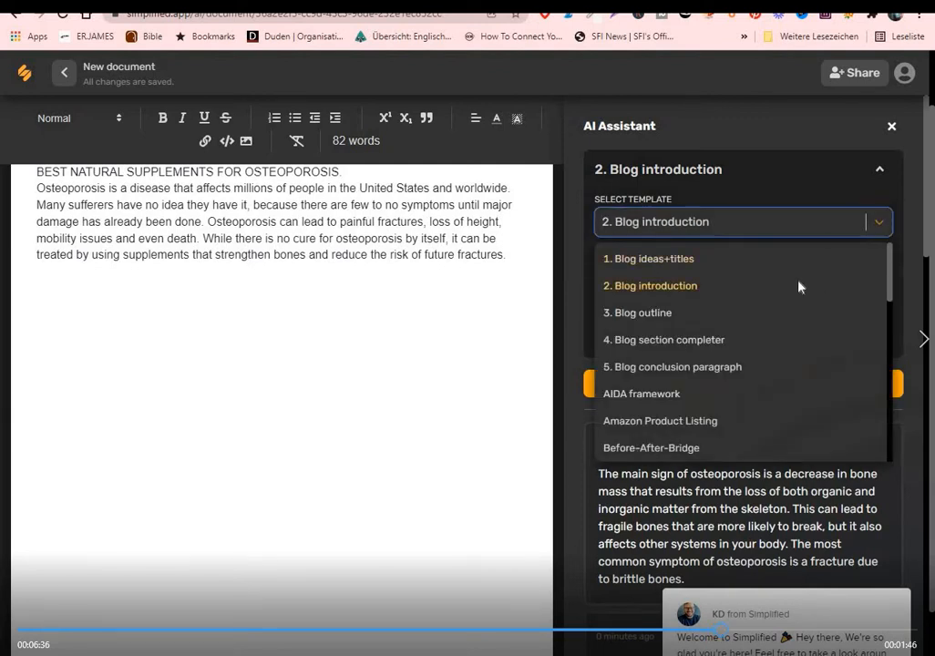
left_click(662, 314)
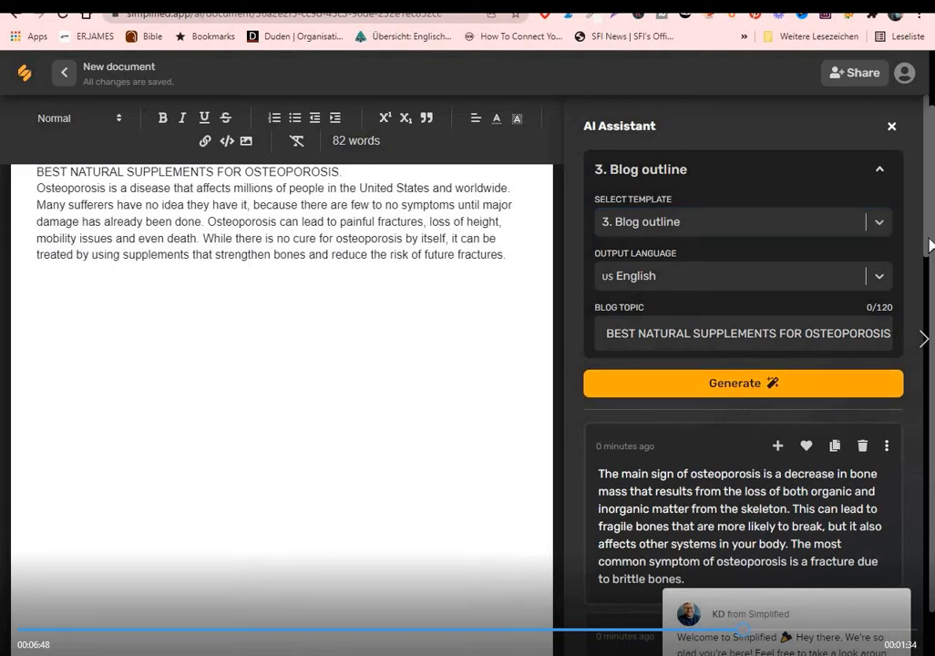
Delete the unused generated introductions, keeping only the one beginning "Osteoporosis is a disease that affects millions"
scroll(929, 246, "down", 3)
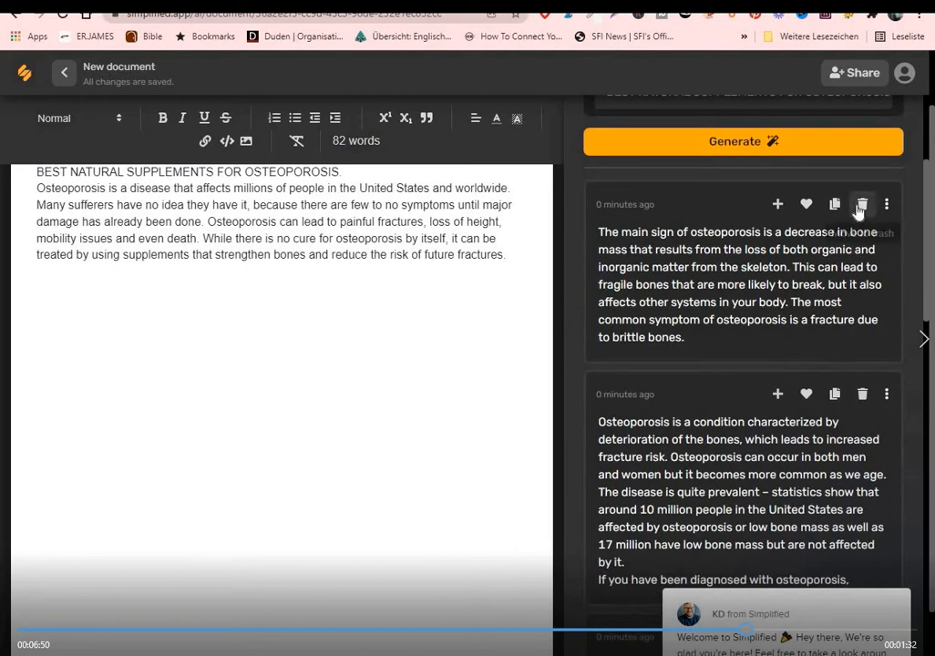
left_click(864, 205)
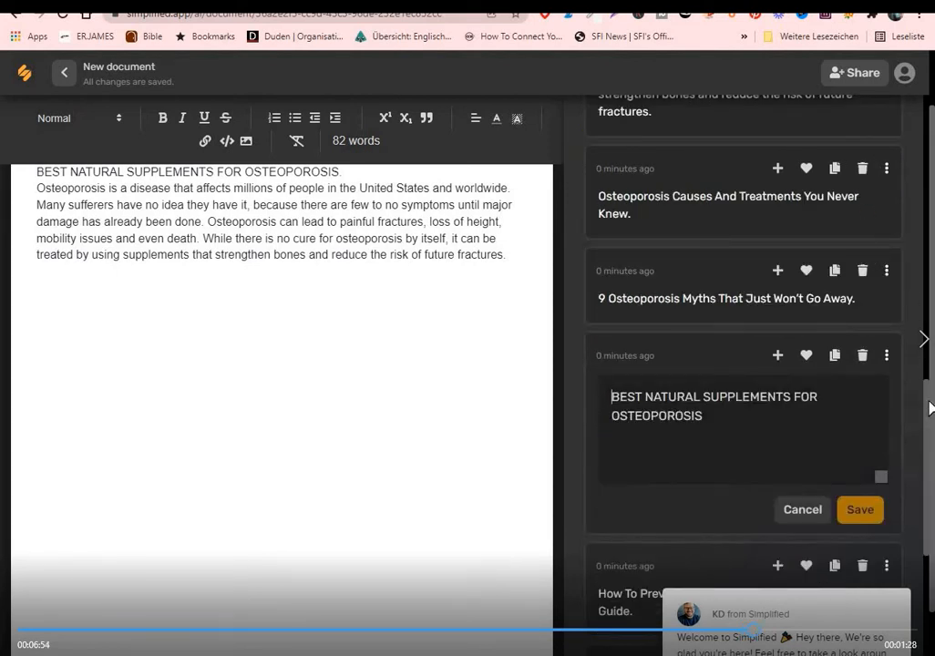
left_click_drag(930, 402, 914, 283)
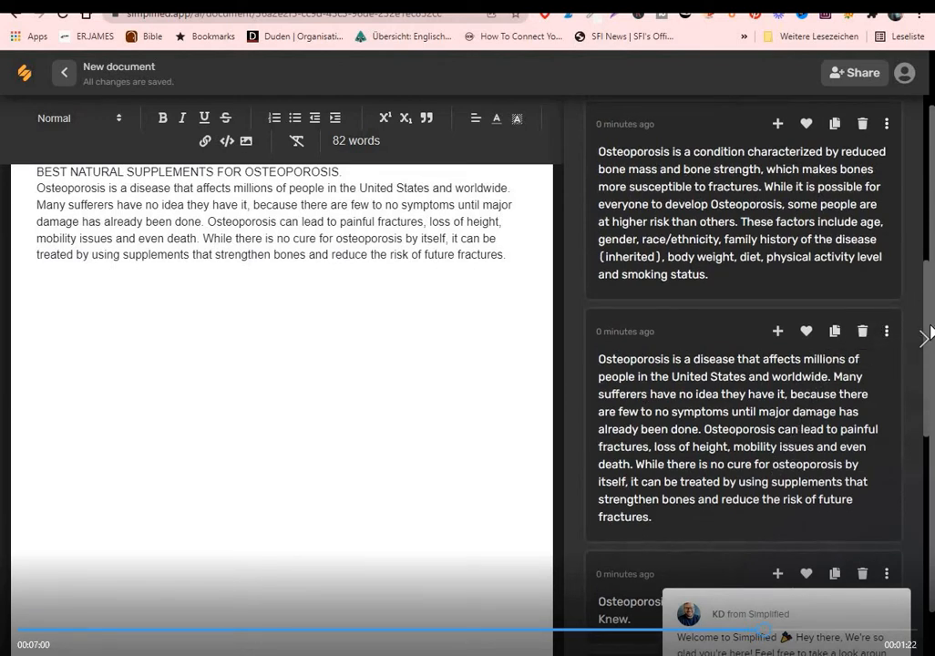
left_click_drag(930, 330, 921, 295)
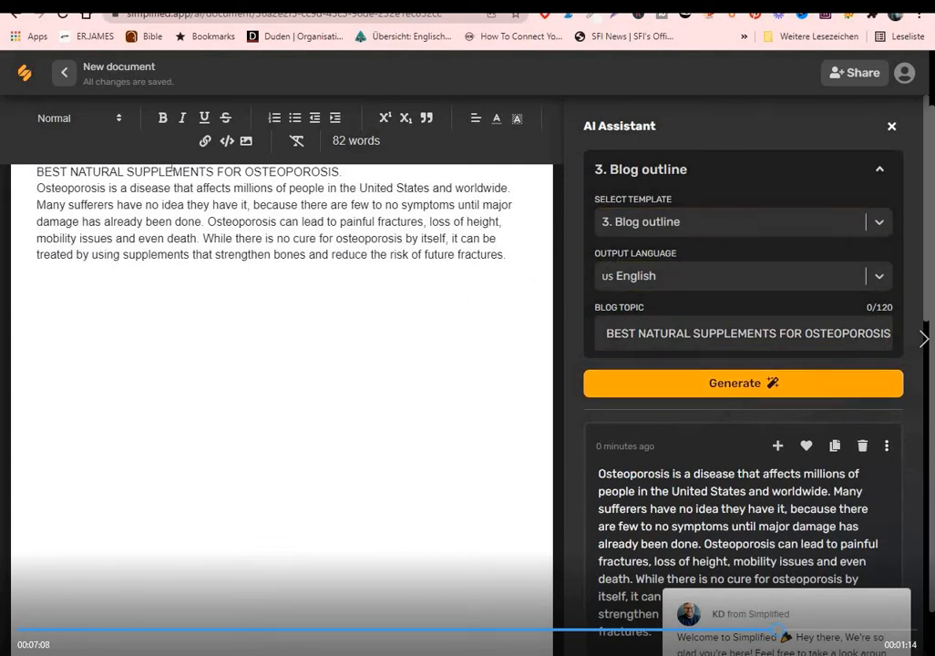
Generate blog outlines for the topic "BEST NATURAL SUPPLEMENTS FOR OSTEOPOROSIS"
left_click(746, 386)
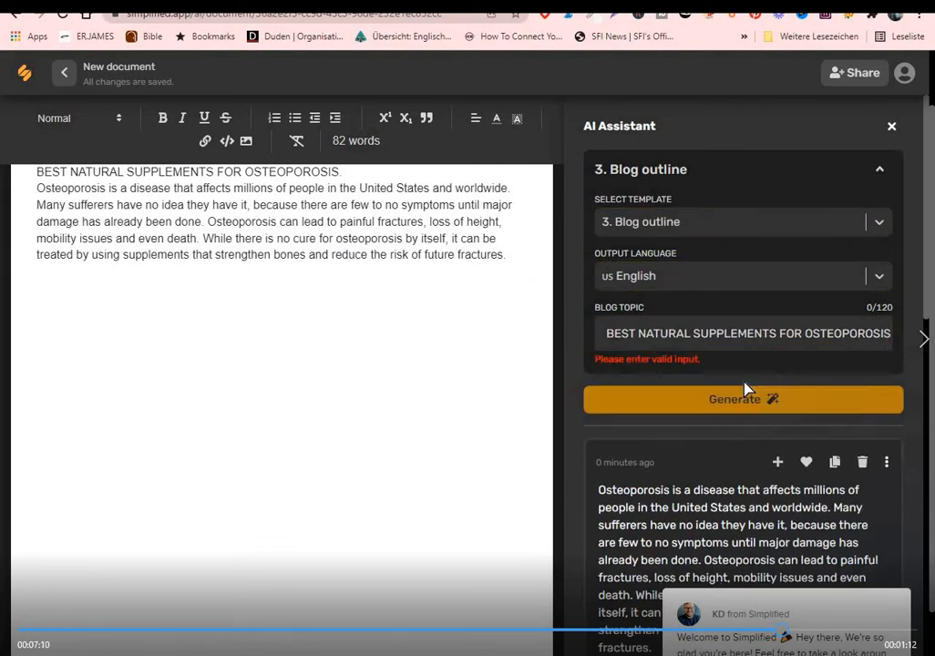
left_click(735, 335)
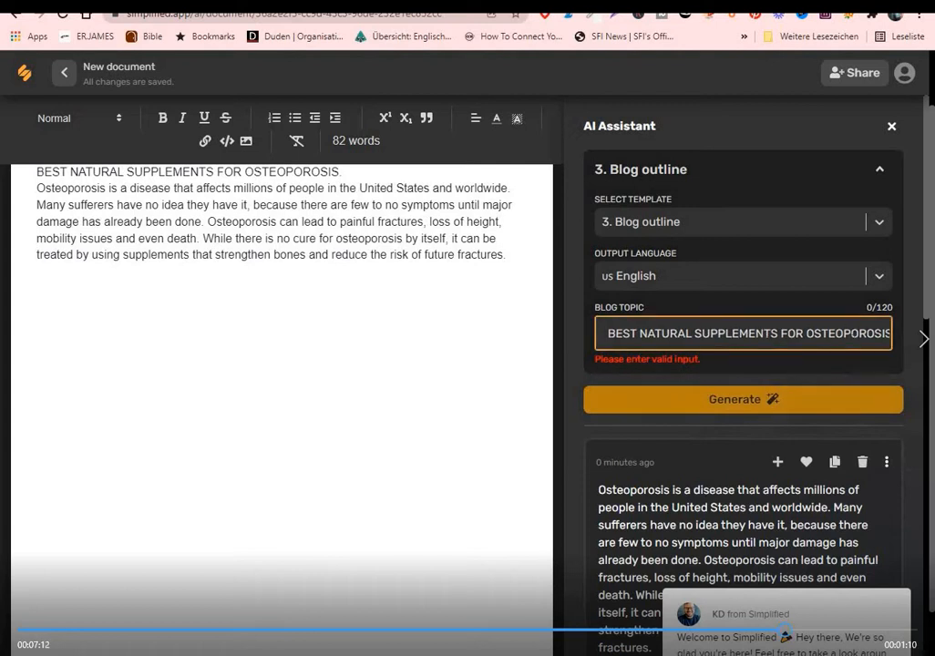
left_click(824, 377)
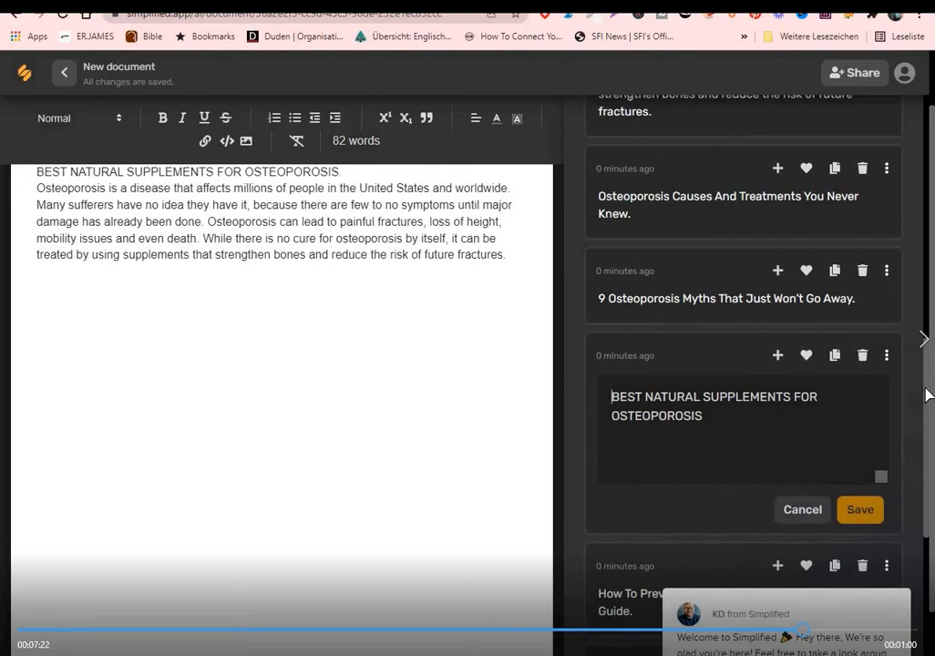
Rewrite the first generated outline with headings on osteoporosis prevention, vitamins that rebuild bones, best bone supplements, calcium supplements and natural treatment
scroll(928, 394, "up", 10)
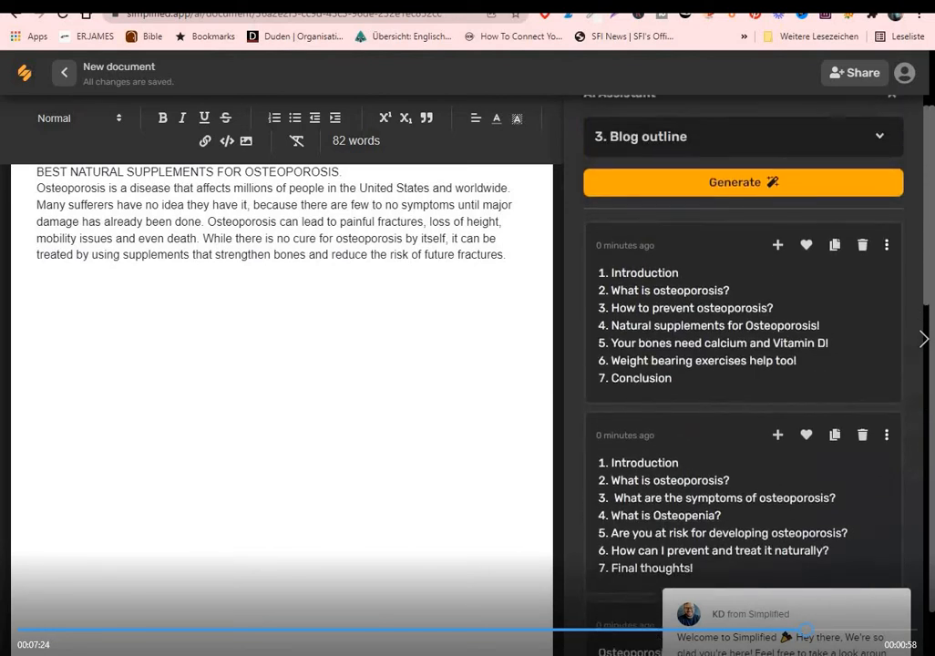
scroll(898, 178, "down", 1)
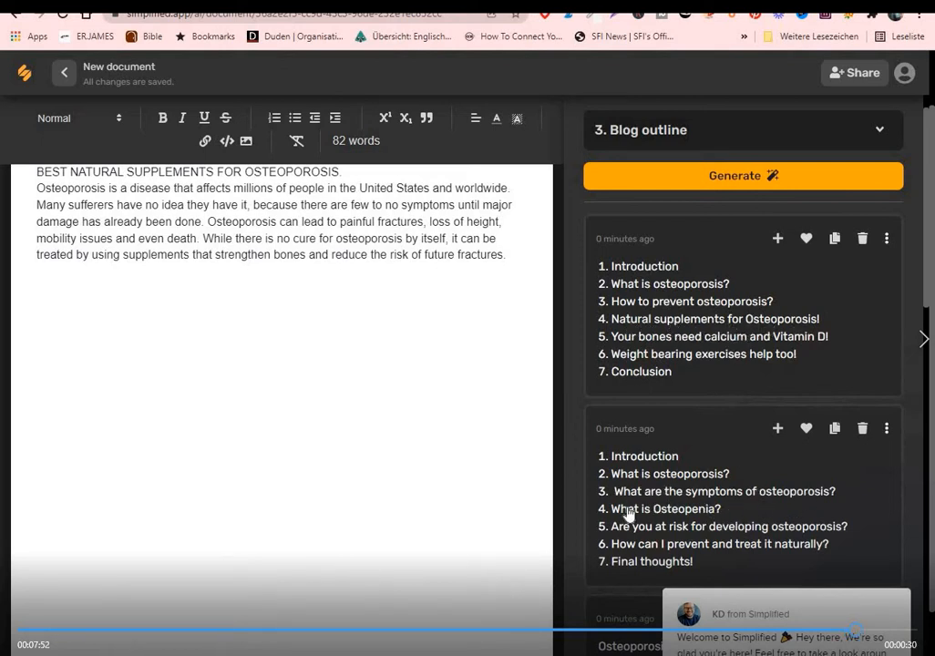
scroll(926, 295, "down", 3)
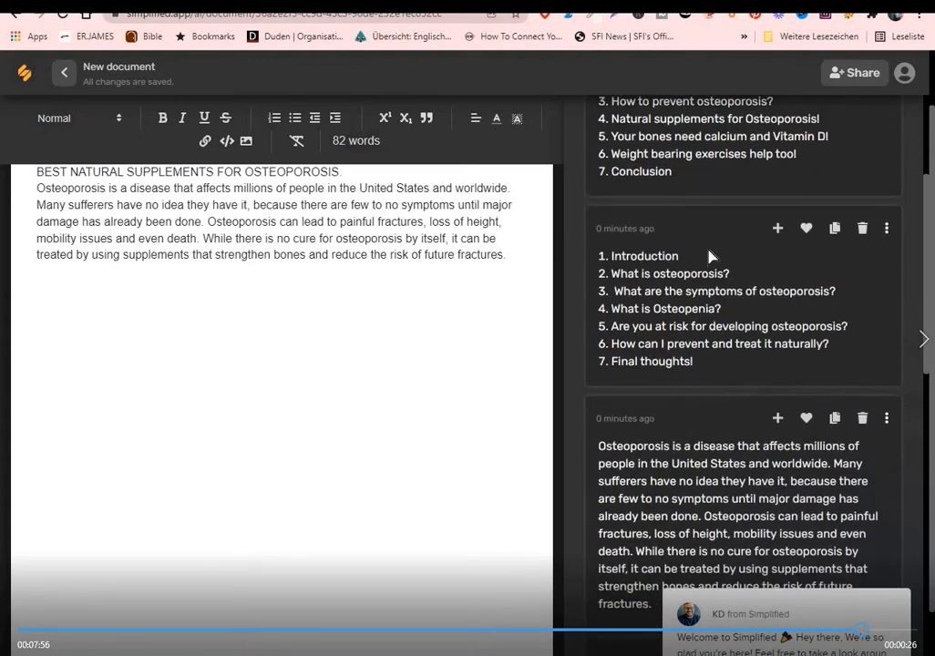
mouse_move(928, 272)
left_mouse_down()
mouse_move(928, 230)
mouse_move(928, 252)
left_mouse_up()
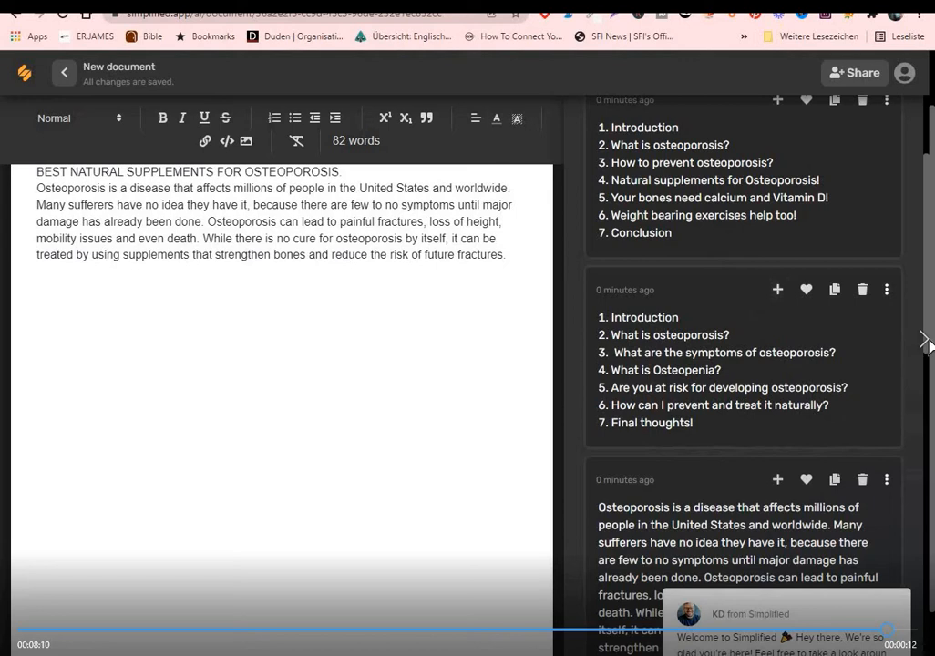
scroll(927, 298, "up", 4)
scroll(927, 280, "down", 2)
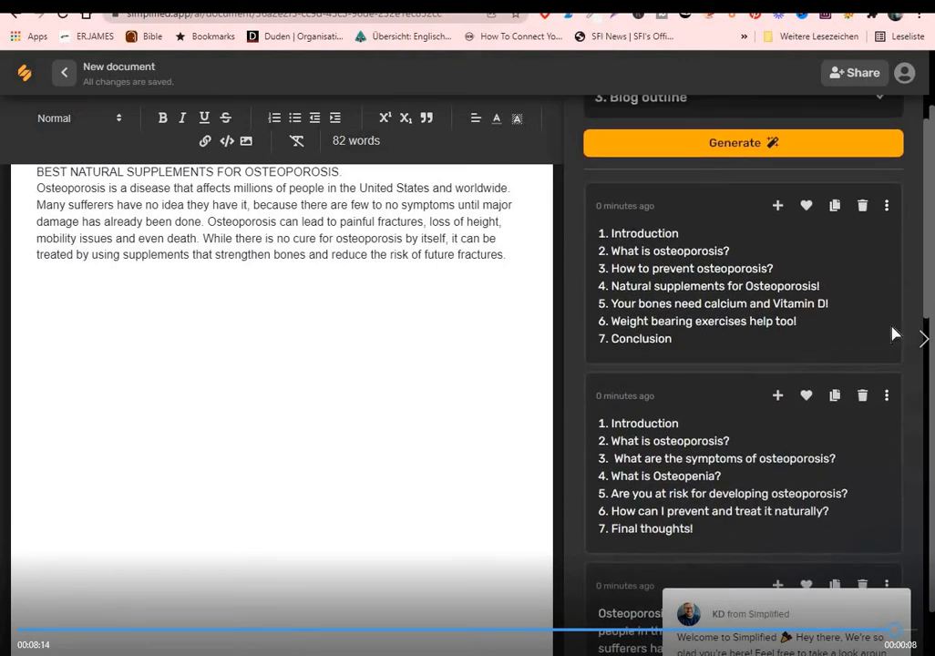
left_click(887, 209)
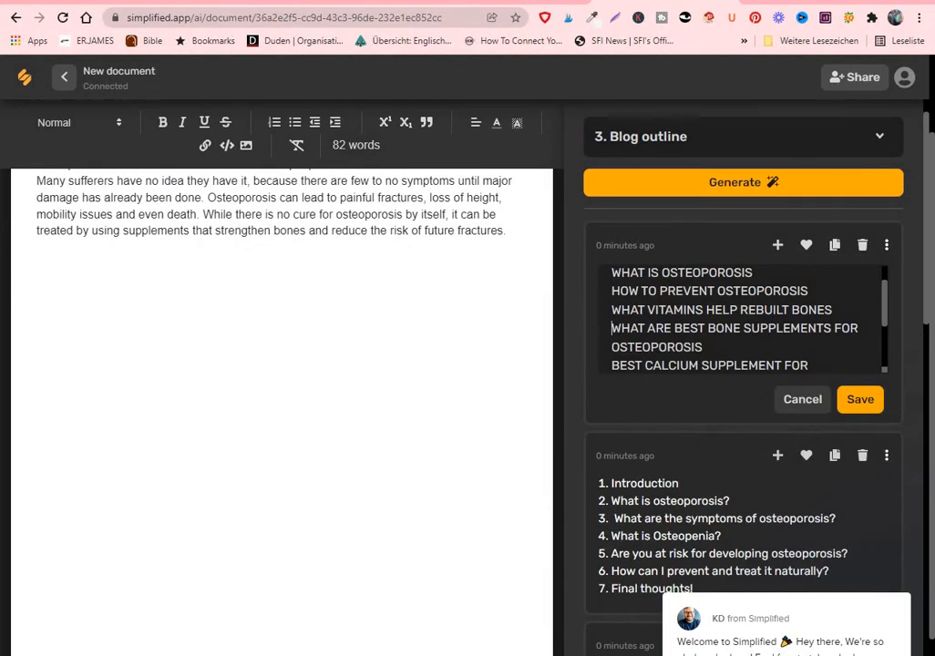
Review the edited headings of the first outline and add that outline to the document
scroll(741, 319, "down", 1)
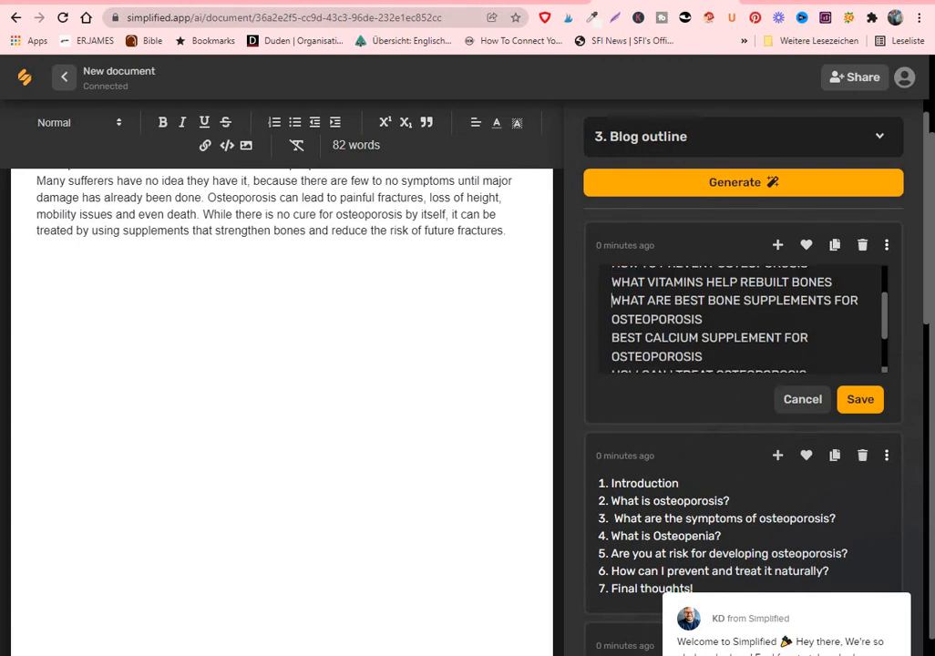
scroll(741, 319, "down", 1)
scroll(741, 319, "up", 3)
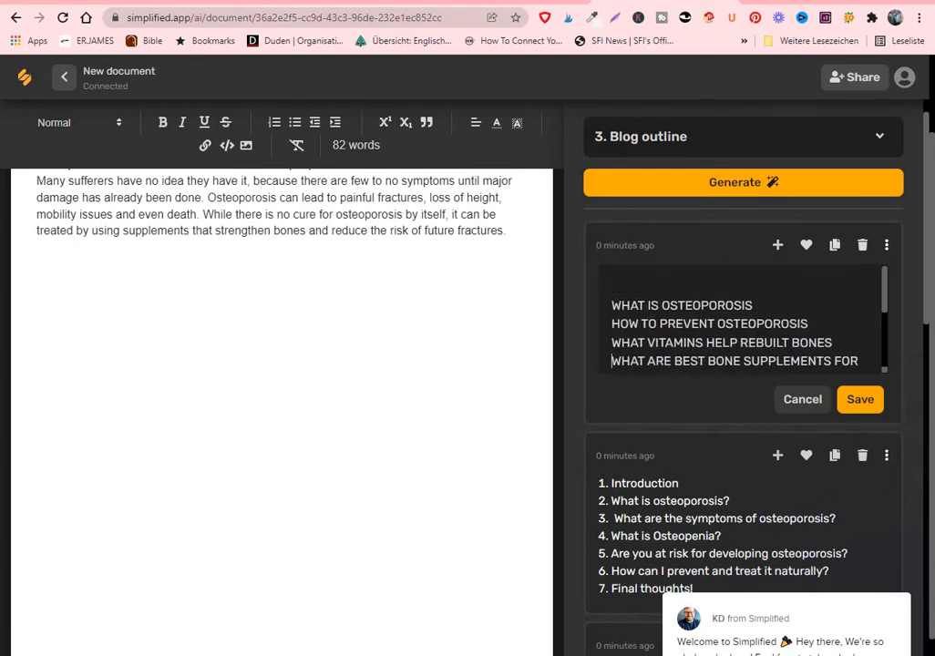
scroll(741, 319, "down", 1)
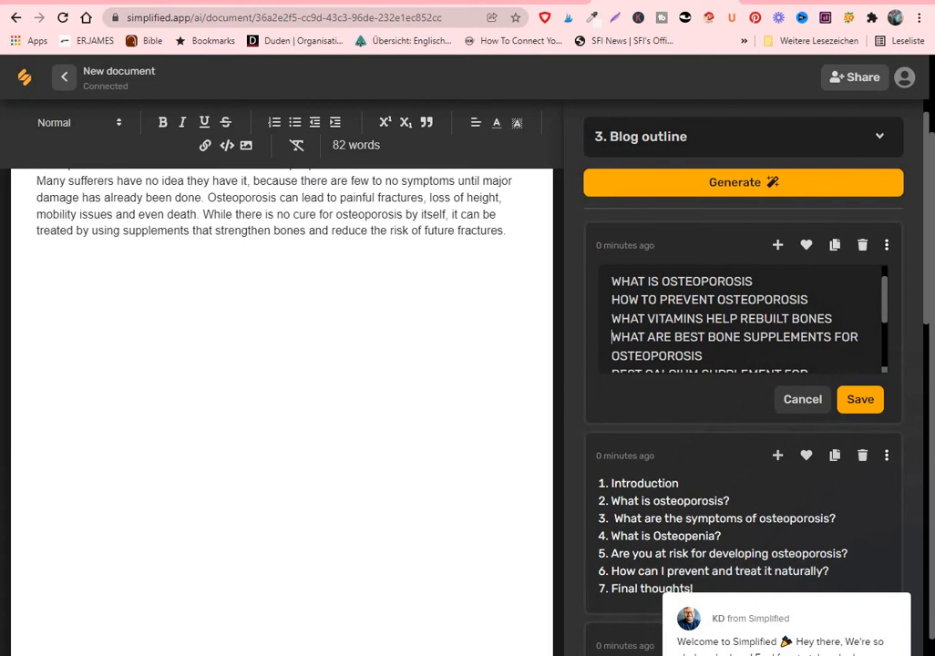
scroll(741, 319, "down", 2)
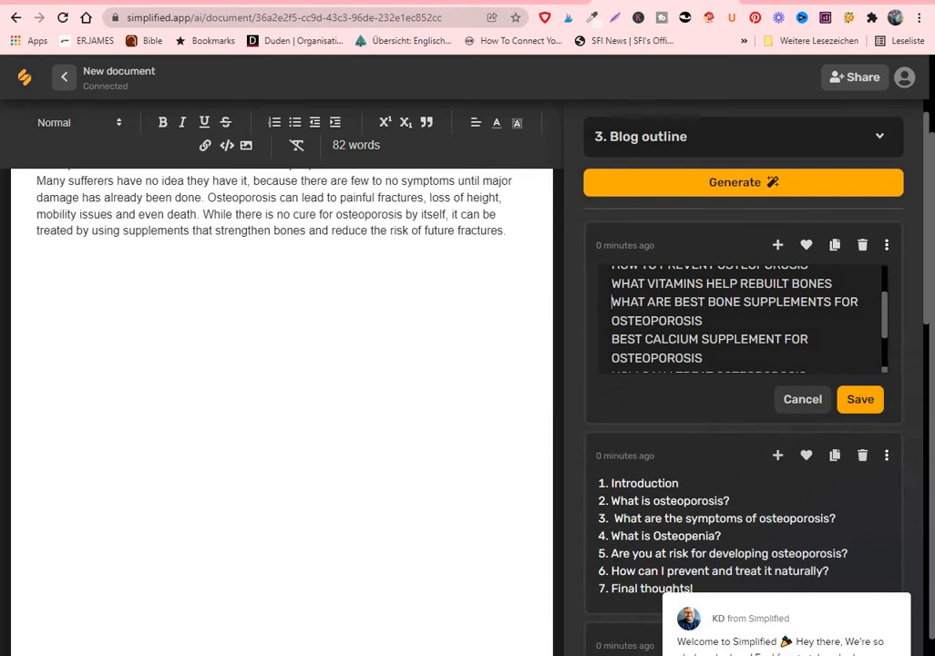
left_click(778, 245)
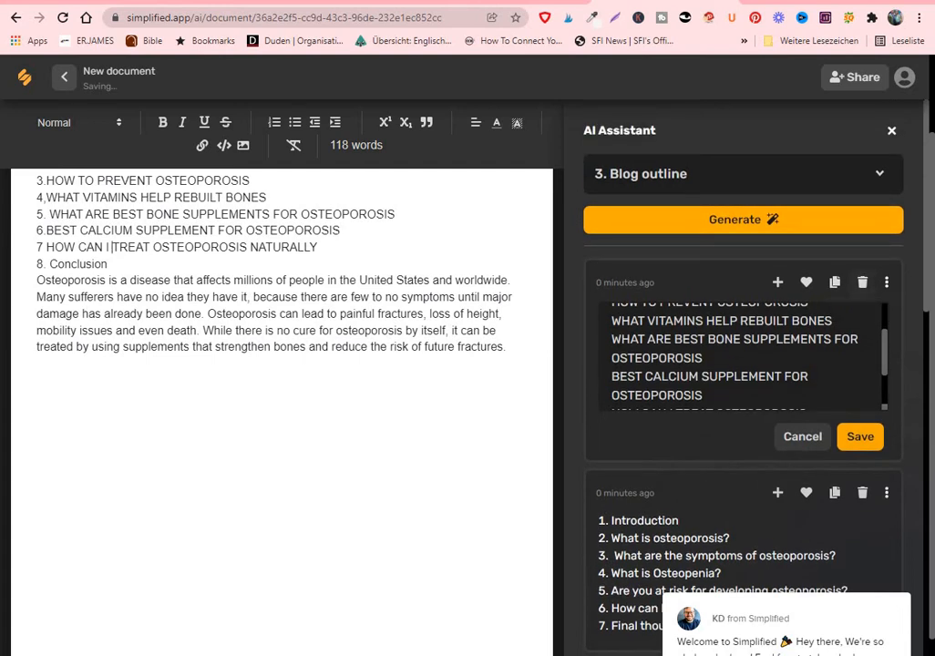
scroll(274, 301, "up", 1)
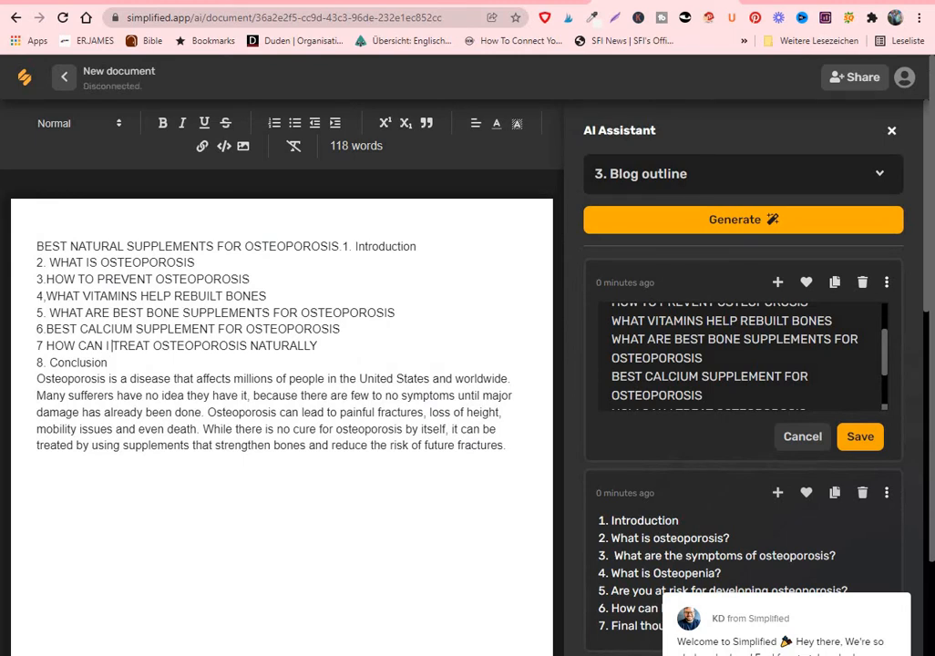
scroll(274, 365, "down", 3)
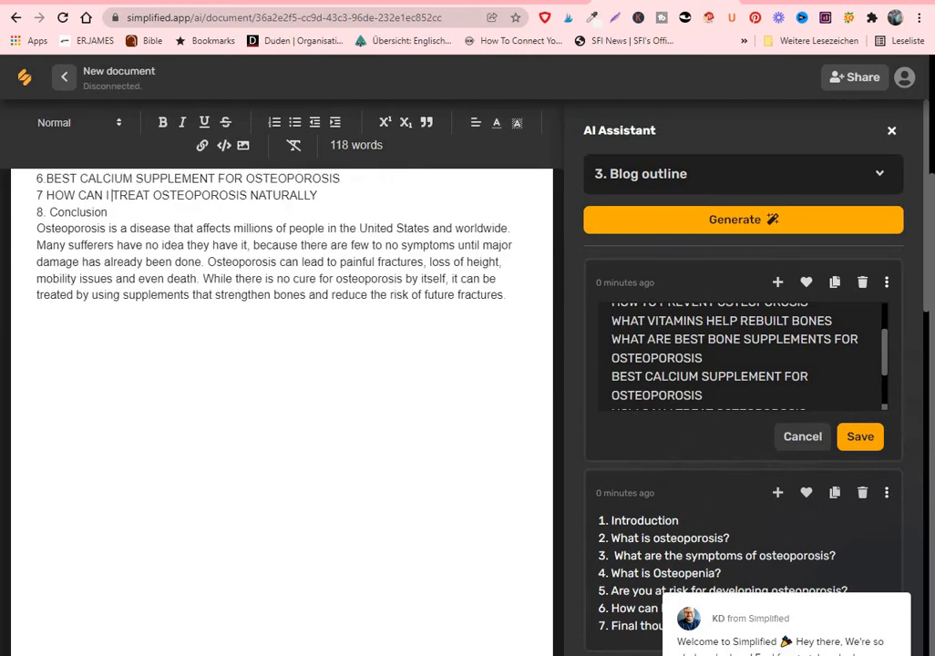
scroll(280, 364, "up", 3)
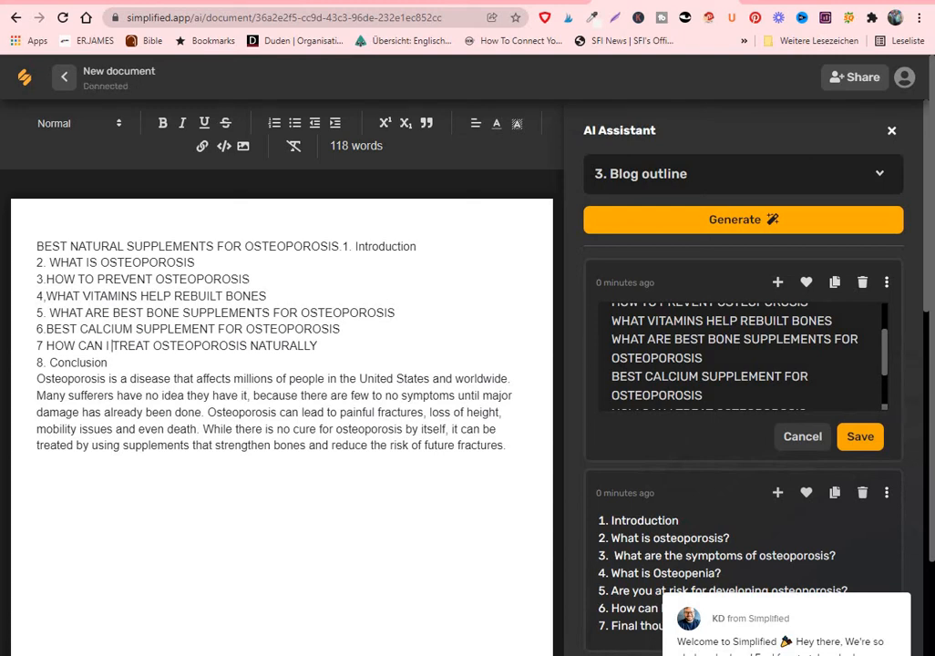
Copy outline items 2 to 8 and paste them on a new line below the introduction paragraph
left_click_drag(36, 262, 107, 363)
key("ctrl+c")
right_click(223, 323)
left_click(256, 377)
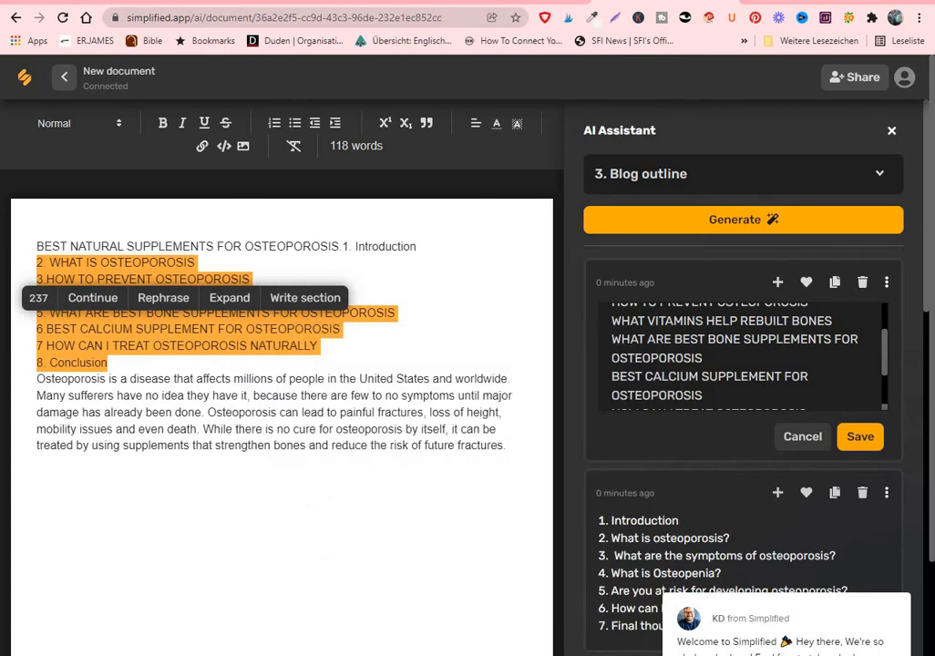
left_click(508, 446)
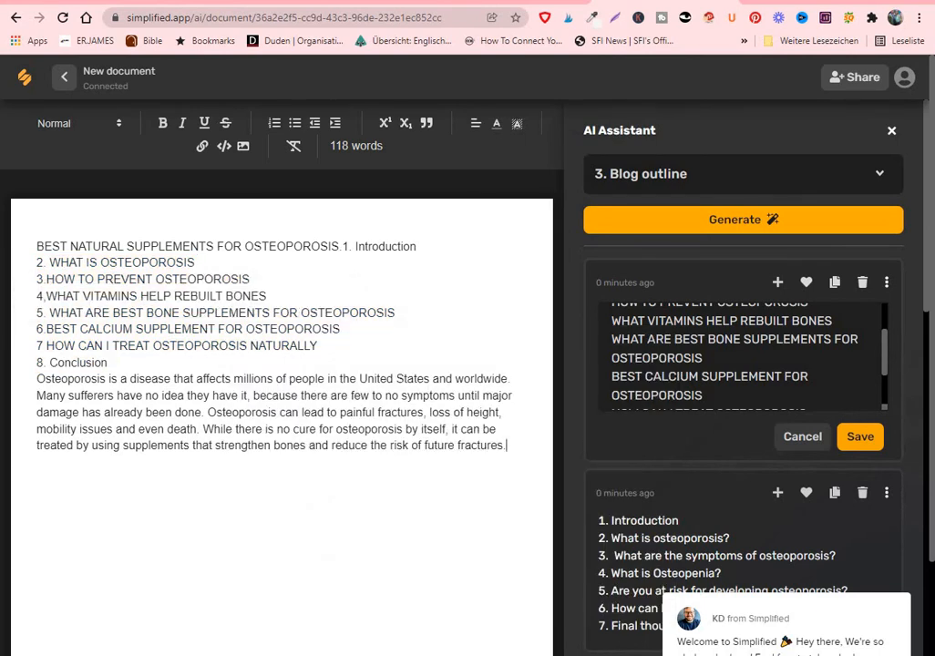
key("Return")
right_click(38, 463)
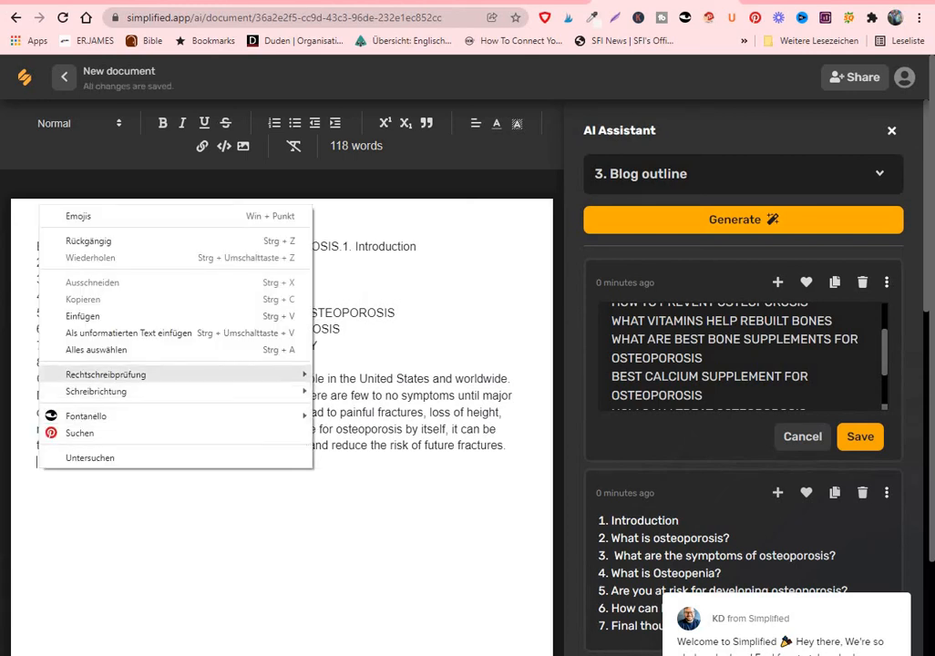
left_click(91, 317)
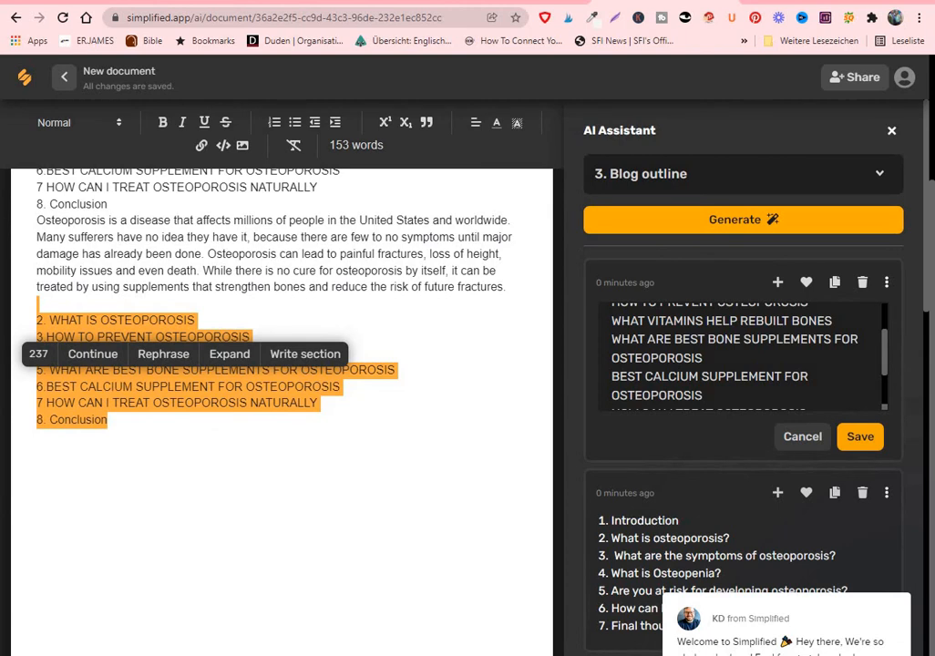
Delete the outline items above the introduction paragraph, including "1. Introduction" at the end of the title line
scroll(281, 401, "up", 1)
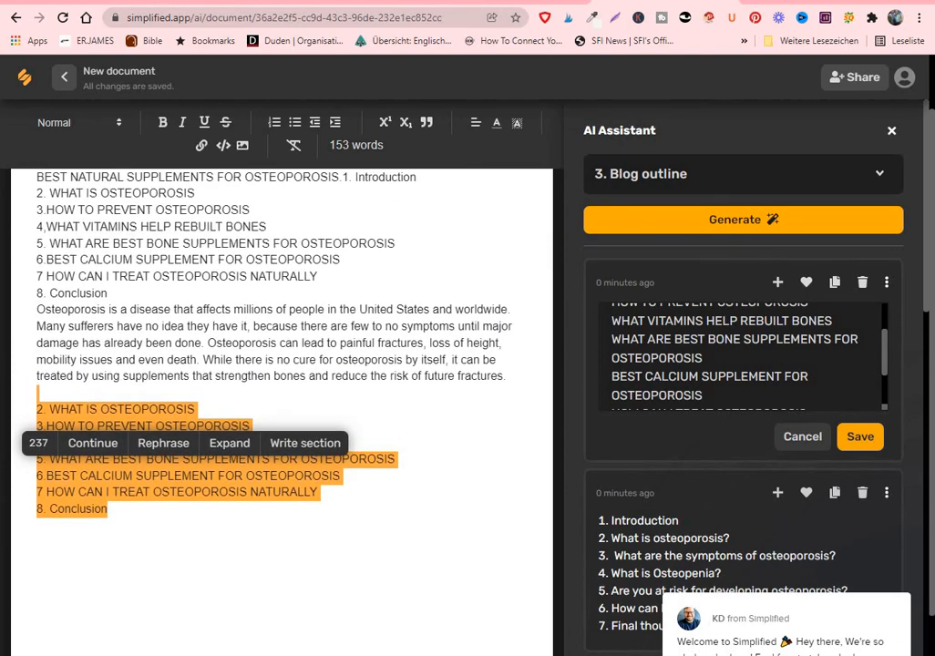
left_click_drag(506, 377, 38, 293)
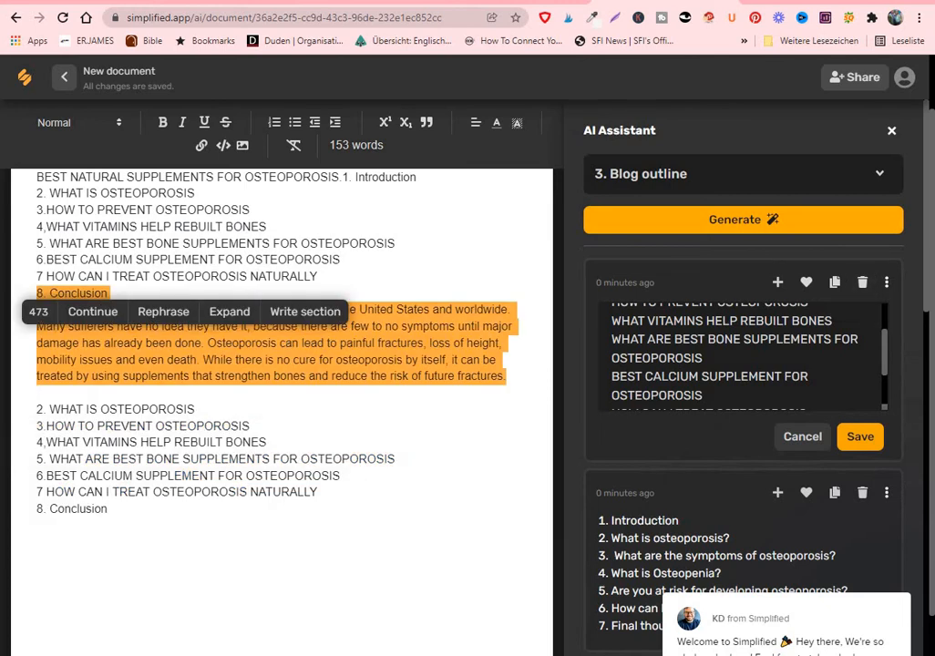
scroll(282, 401, "up", 1)
left_click_drag(363, 379, 128, 314)
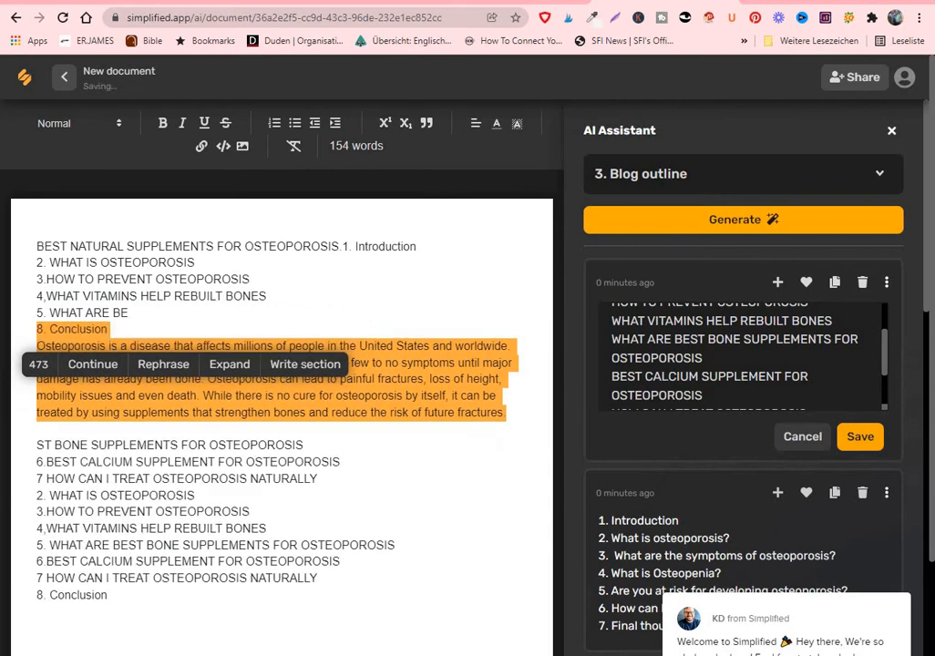
left_click(268, 296)
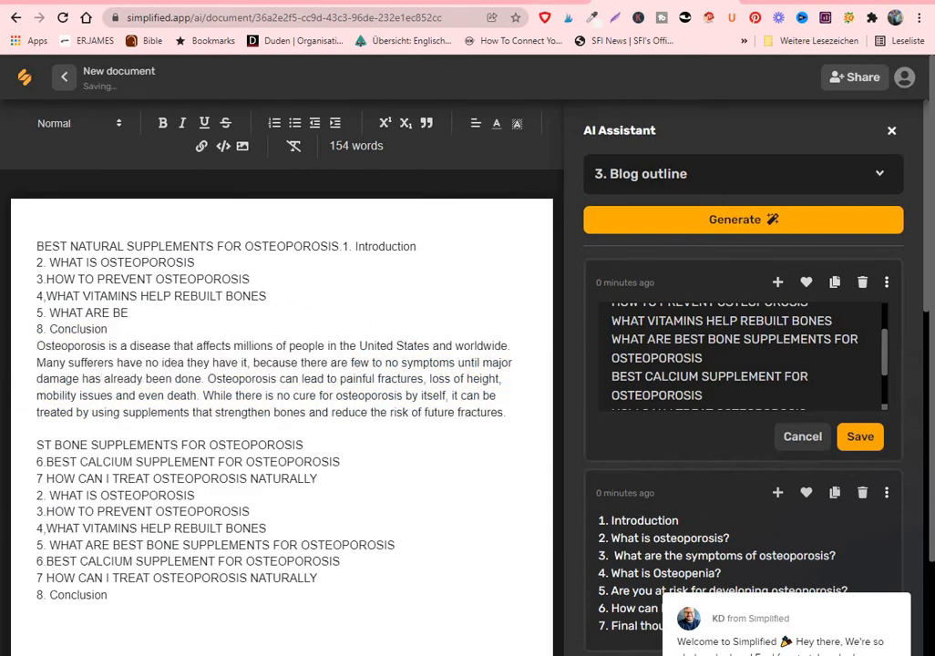
left_click_drag(108, 329, 35, 262)
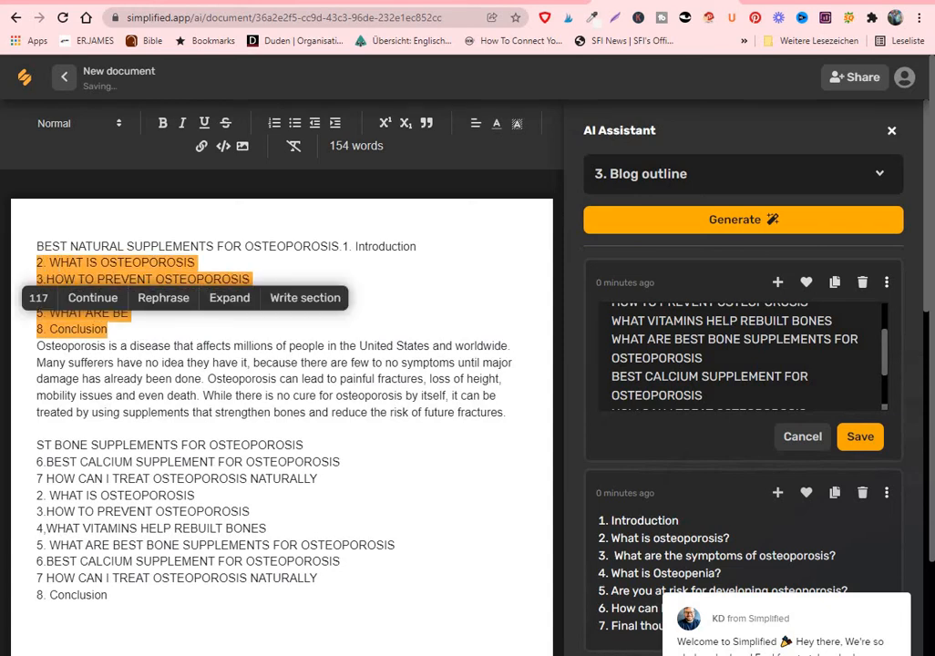
key("BackSpace")
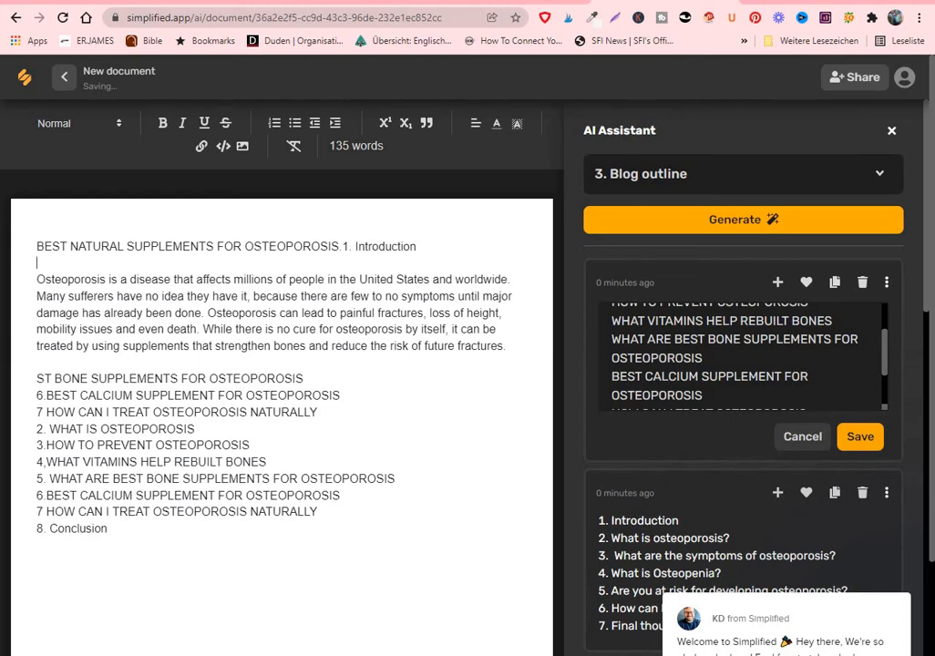
left_click_drag(416, 246, 340, 247)
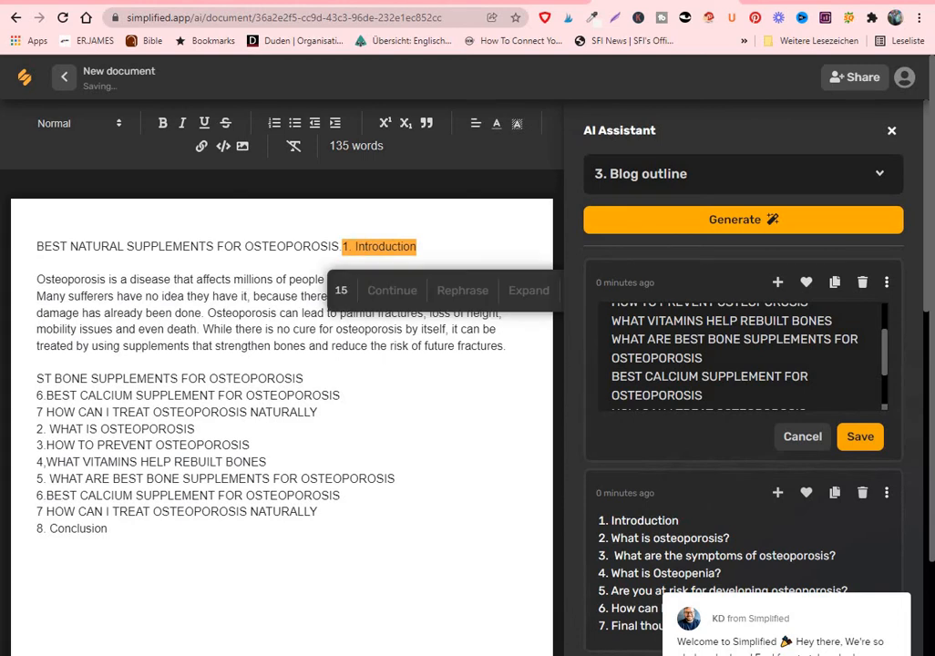
key("BackSpace")
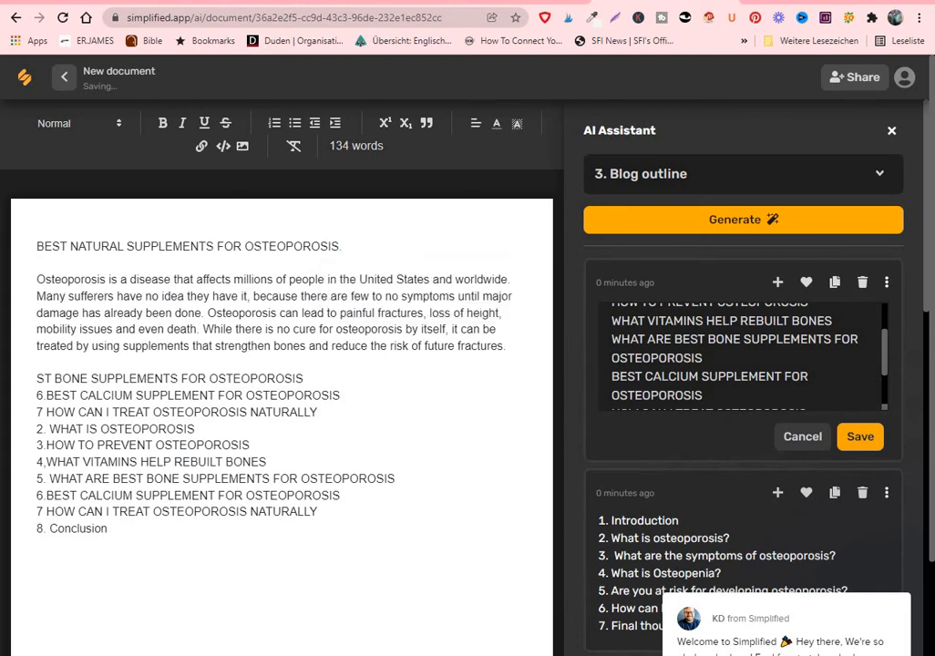
Clean up the outline below the introduction by deleting the duplicate headings, removing the item numbers and capitalizing "CONCLUSION"
left_click_drag(304, 379, 36, 379)
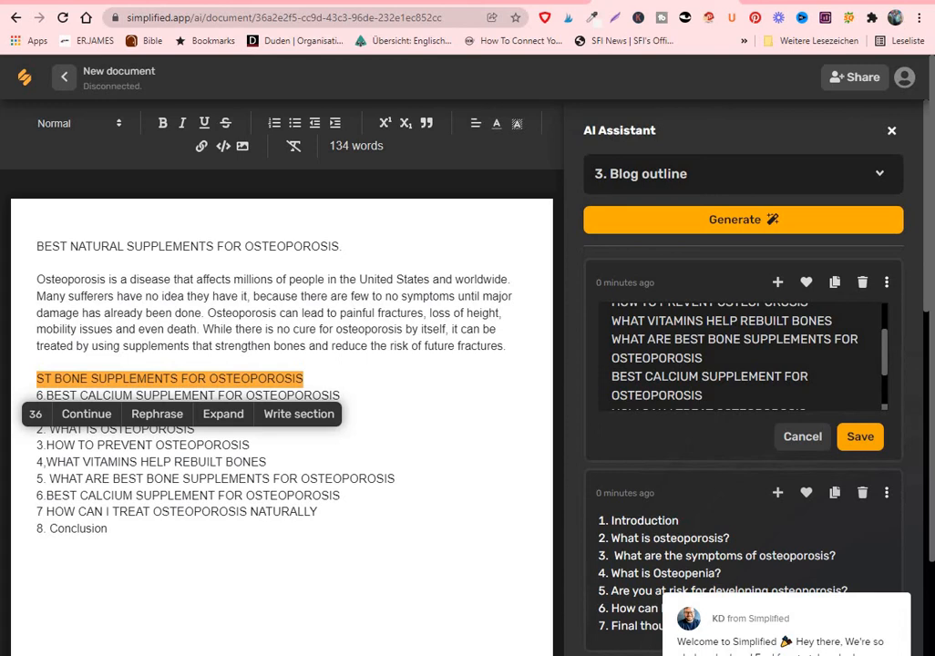
key("BackSpace")
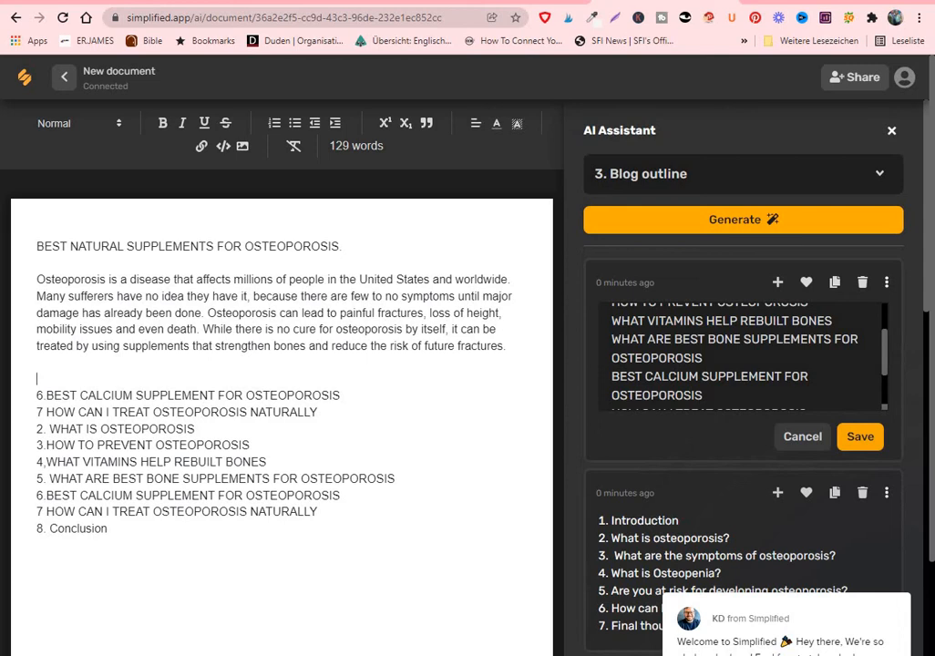
left_click_drag(108, 529, 35, 529)
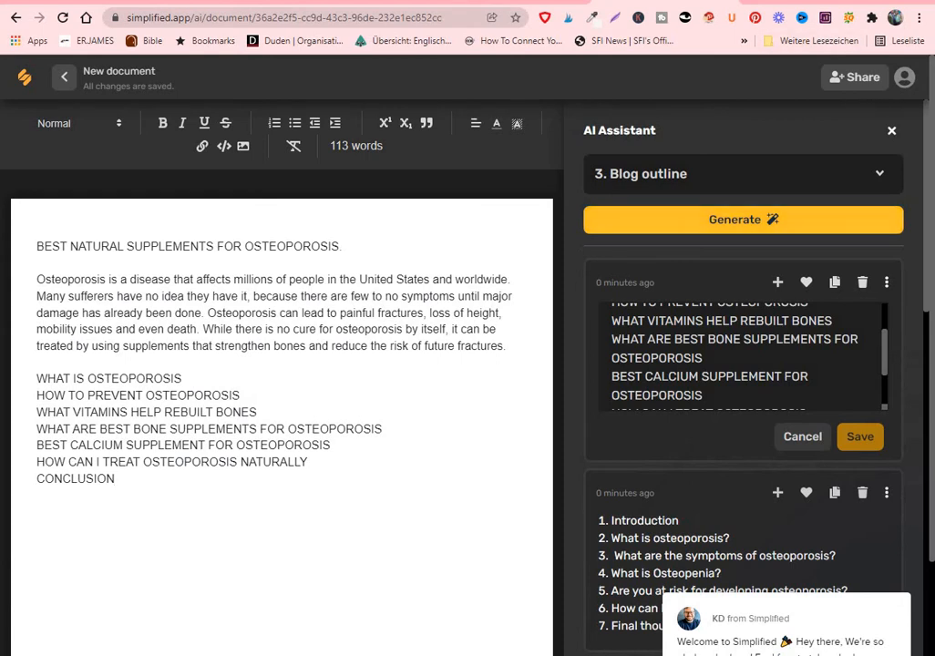
Switch the AI Assistant template from the blog outline to "4. Blog section completer"
left_click(880, 174)
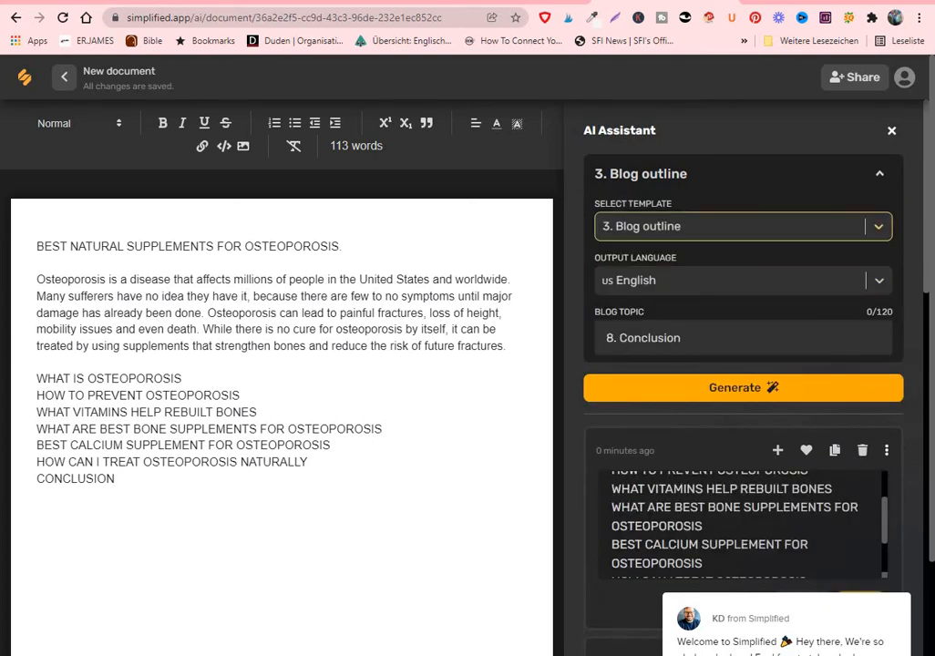
left_click(878, 226)
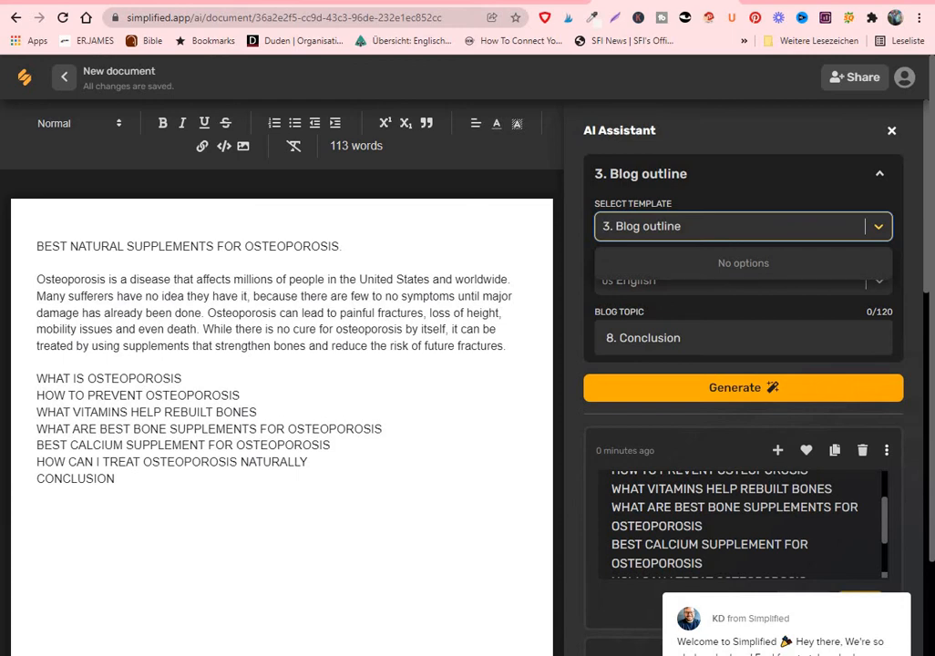
left_click(879, 226)
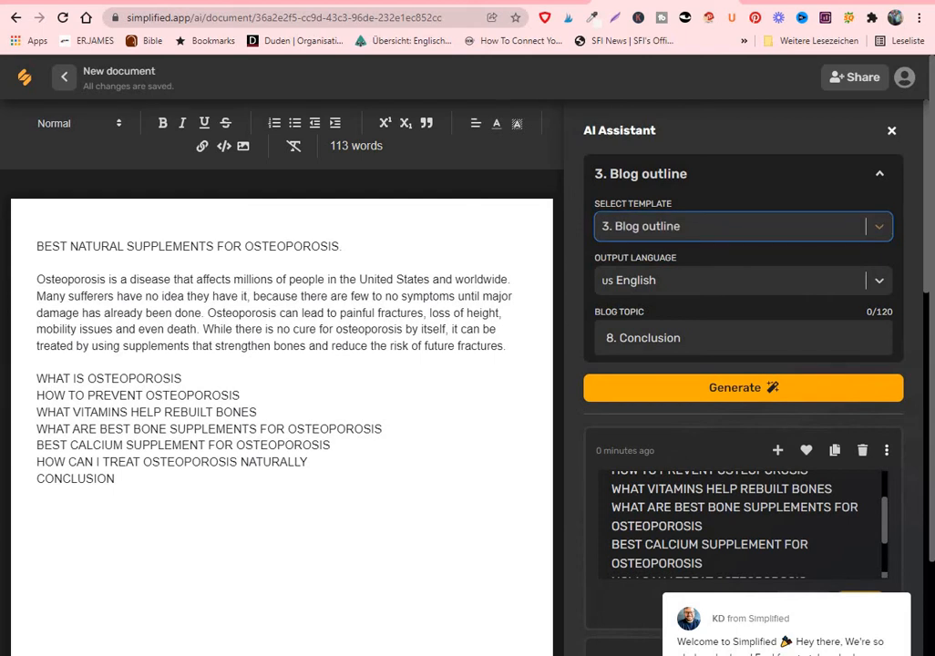
left_click(879, 175)
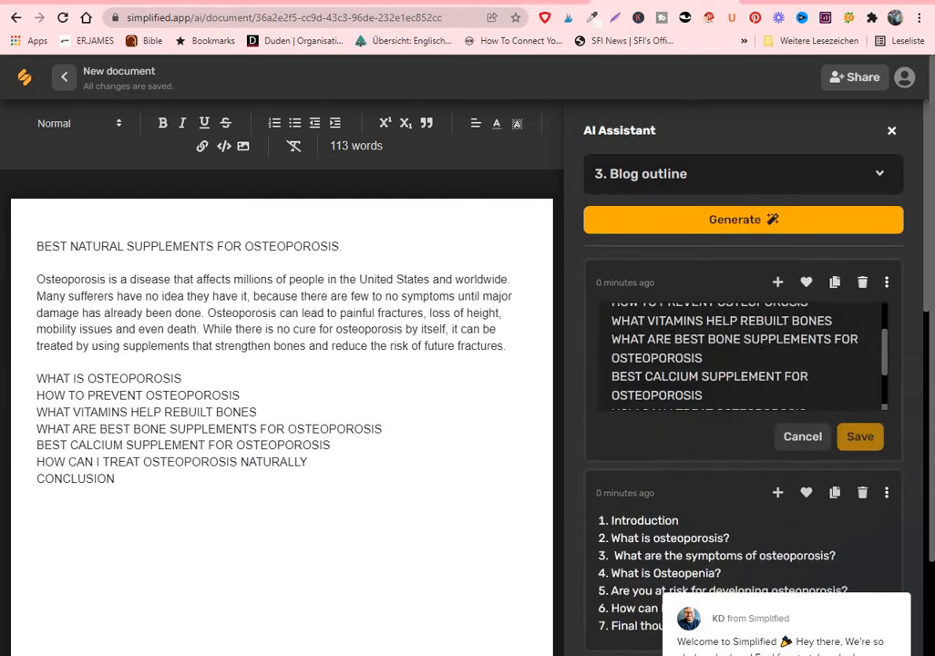
left_click(880, 174)
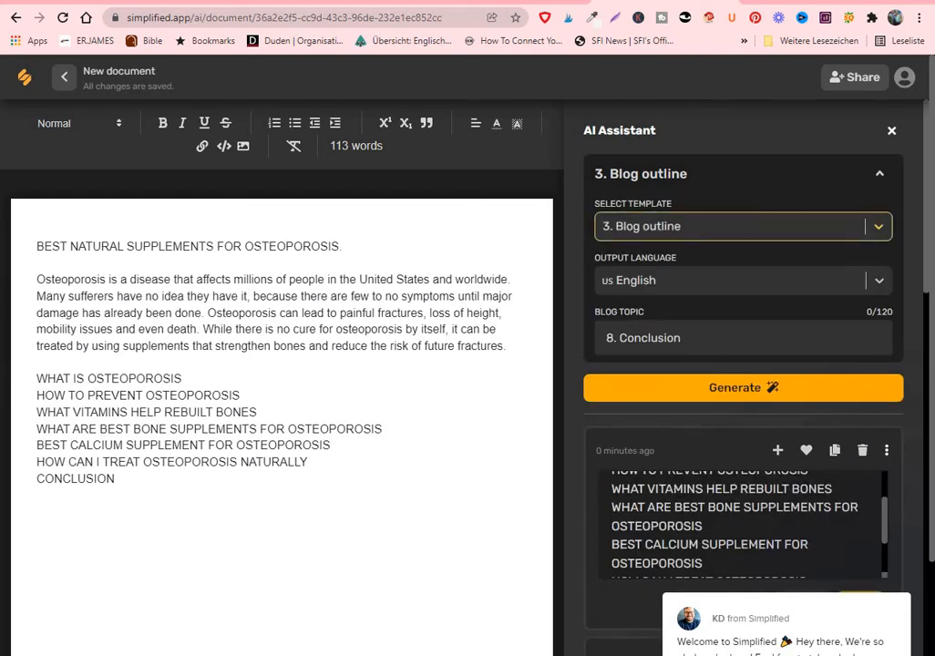
left_click(693, 226)
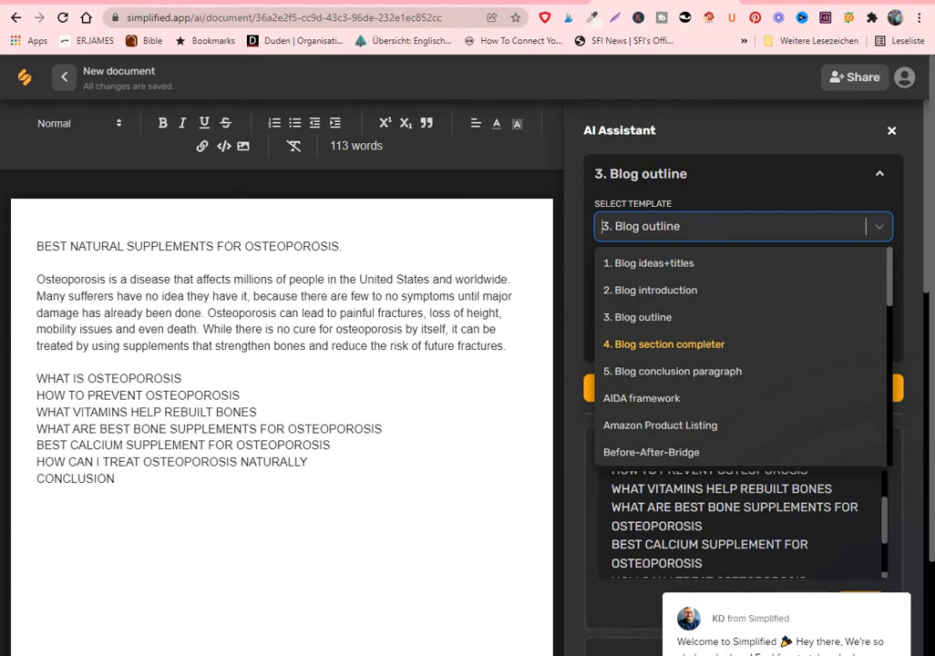
key("Return")
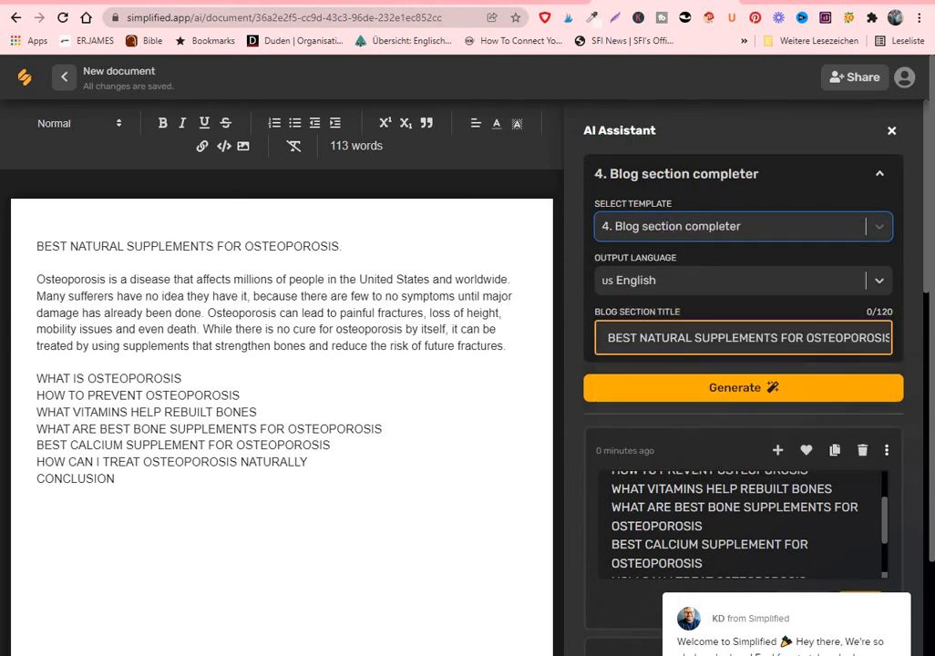
Replace the blog section title with the "WHAT IS OSTEOPOROSIS" heading from the document and generate the section text
left_click_drag(888, 338, 601, 338)
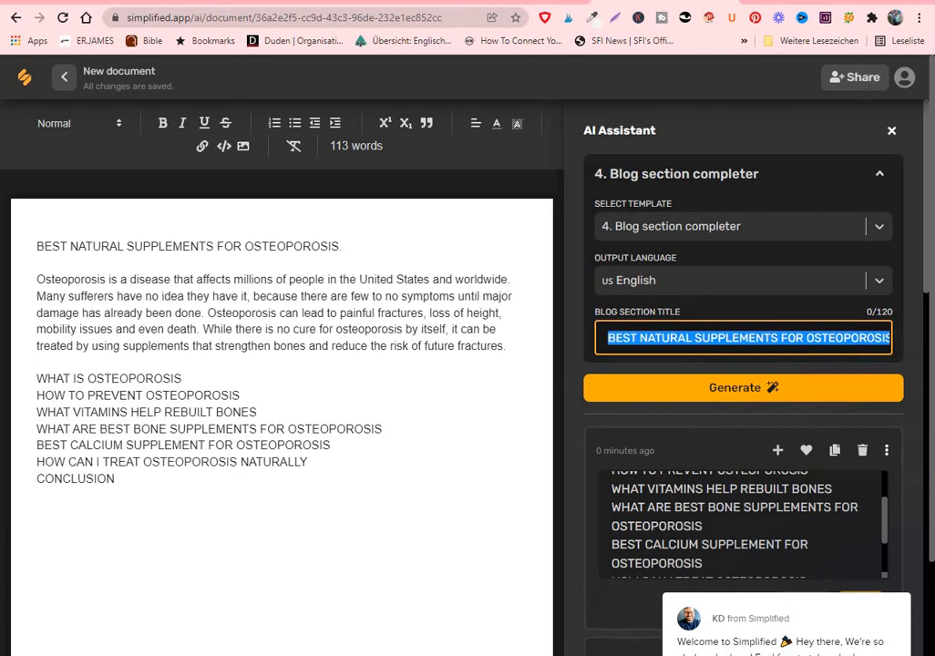
type(".")
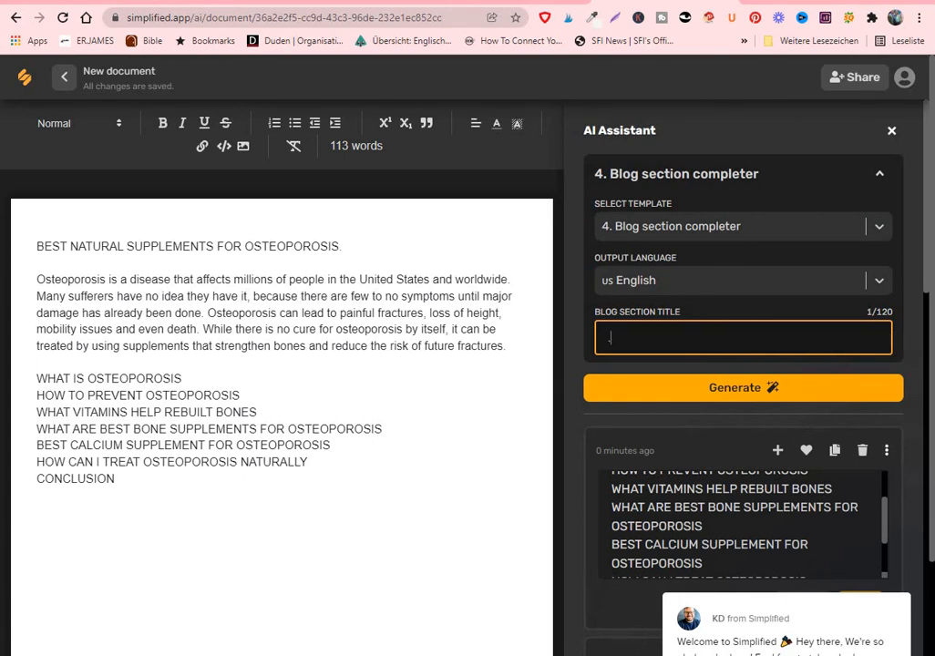
key("BackSpace")
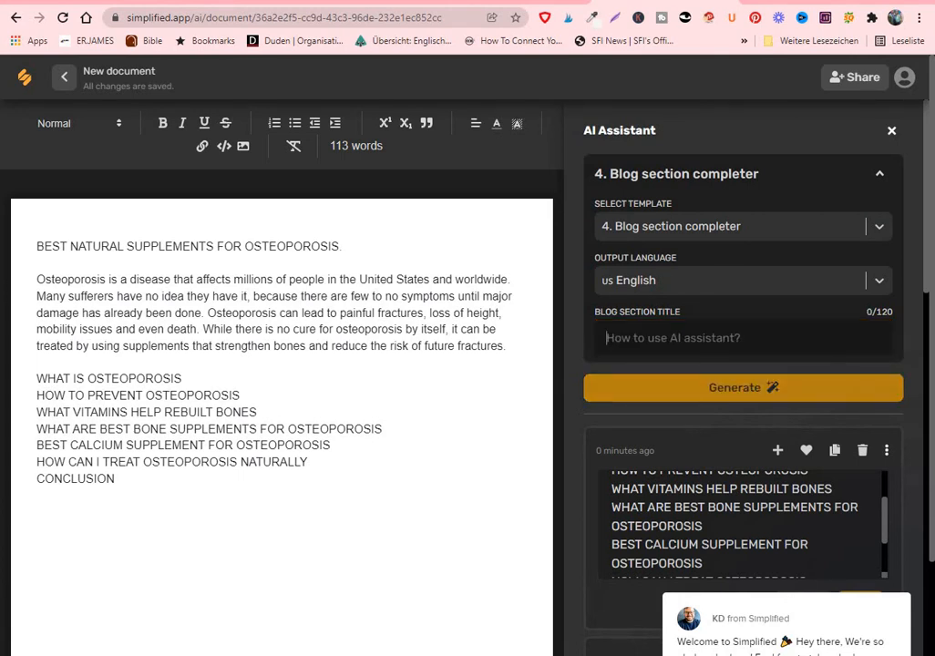
left_click_drag(181, 379, 36, 379)
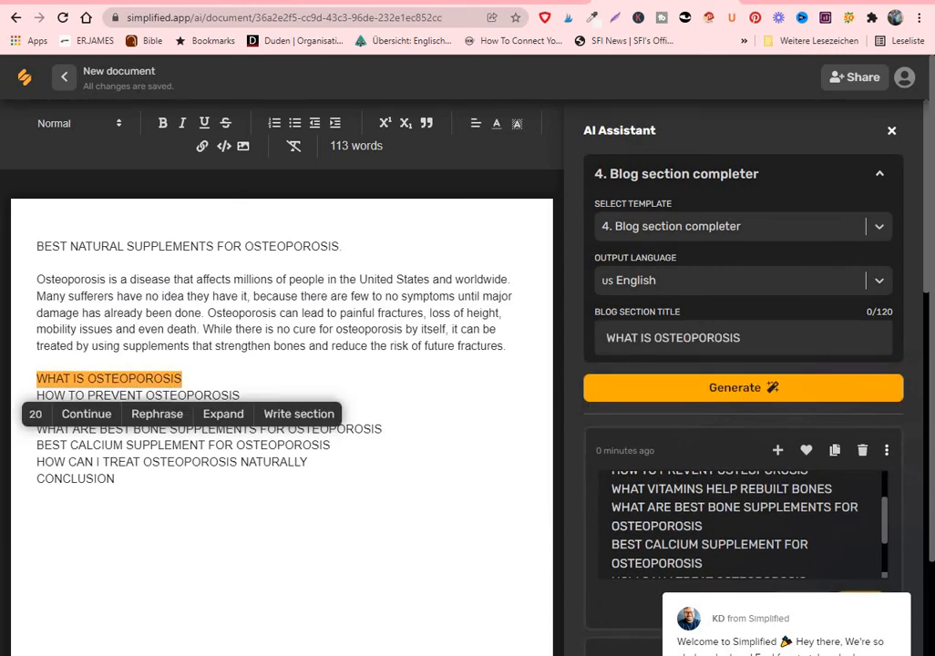
left_click(743, 338)
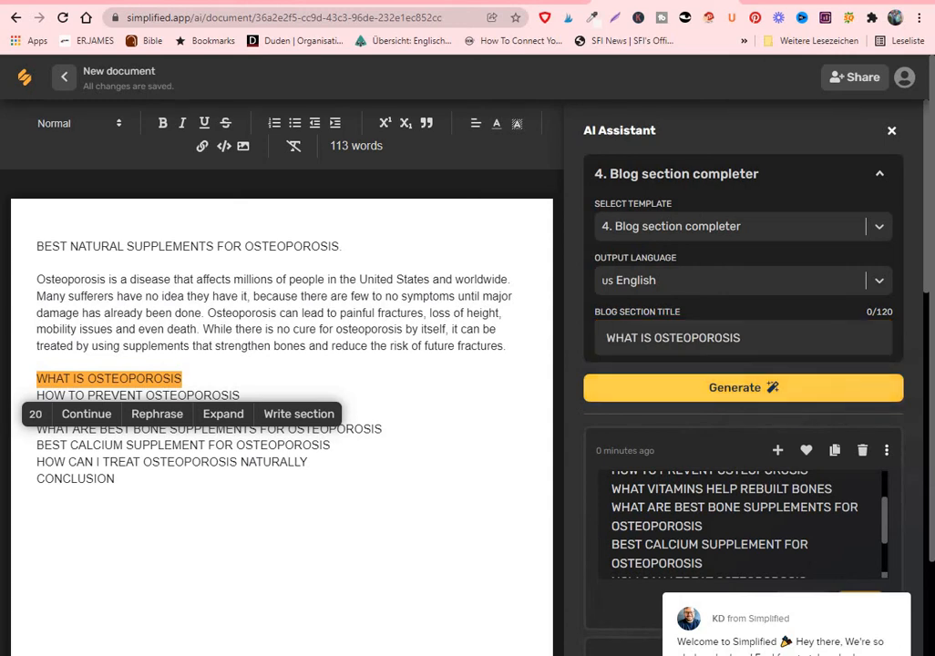
left_click(743, 388)
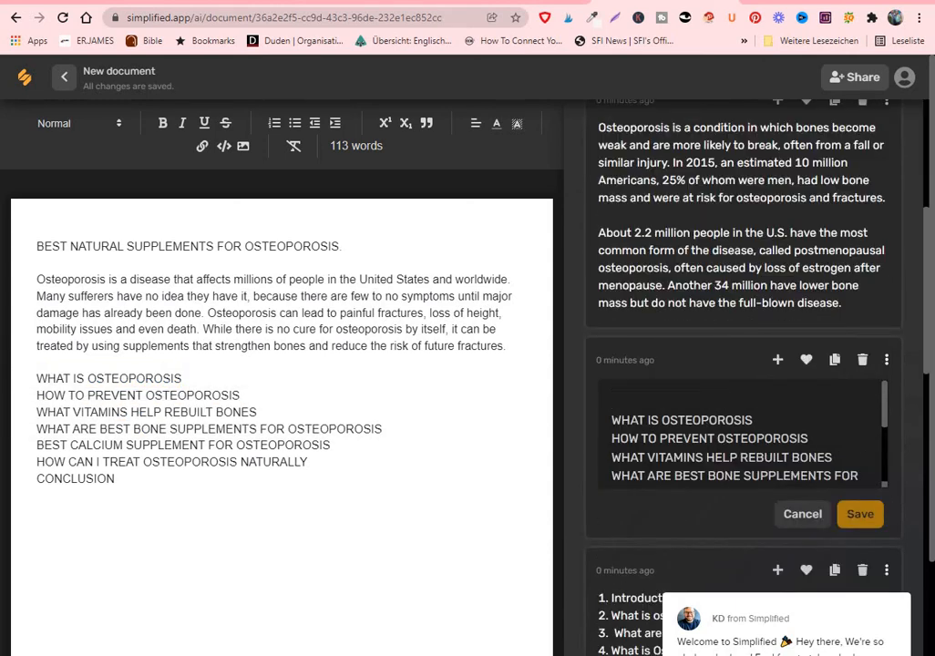
Compare the generated sections and add the one starting "Osteoporosis is a condition in which bones become weak" on a new line below "WHAT IS OSTEOPOROSIS"
scroll(744, 364, "up", 5)
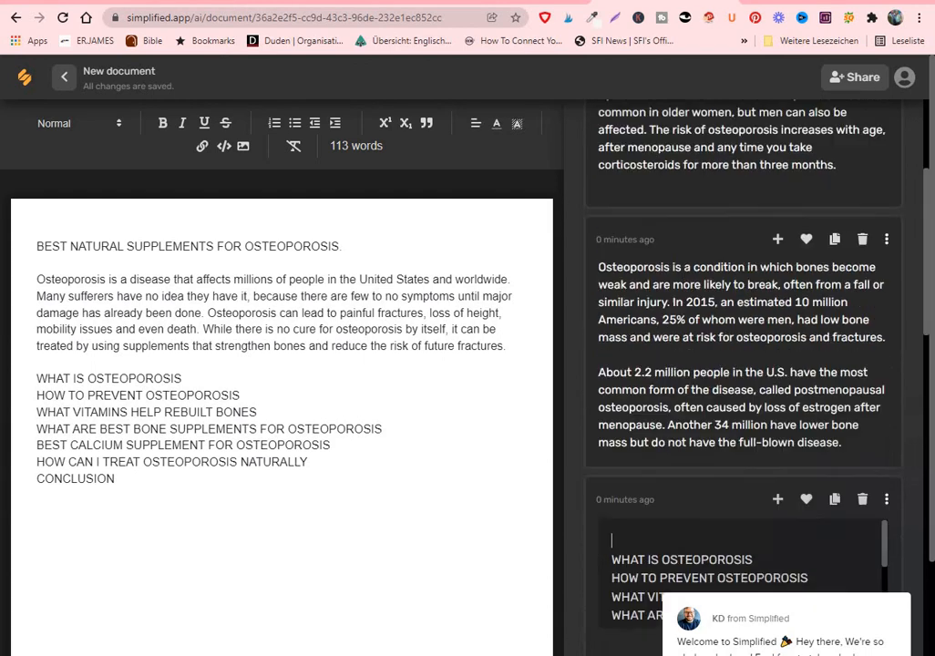
scroll(744, 365, "down", 3)
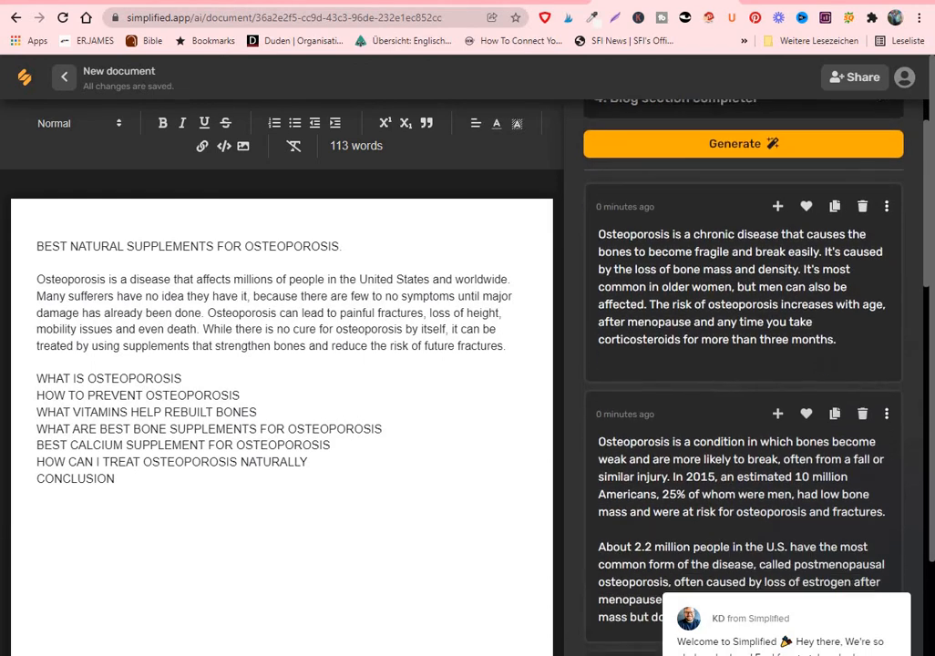
scroll(744, 365, "down", 2)
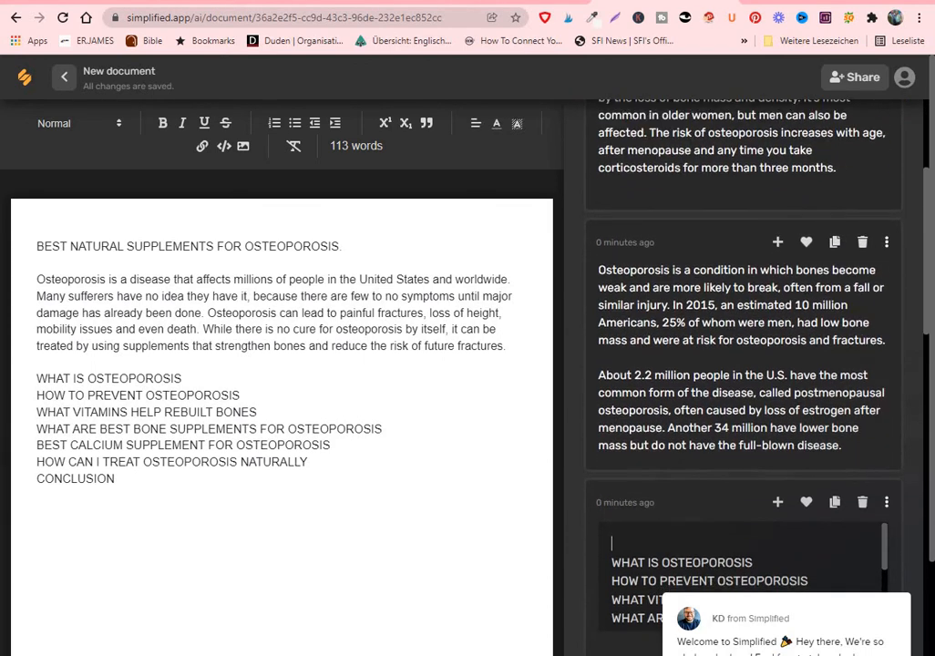
scroll(744, 365, "down", 1)
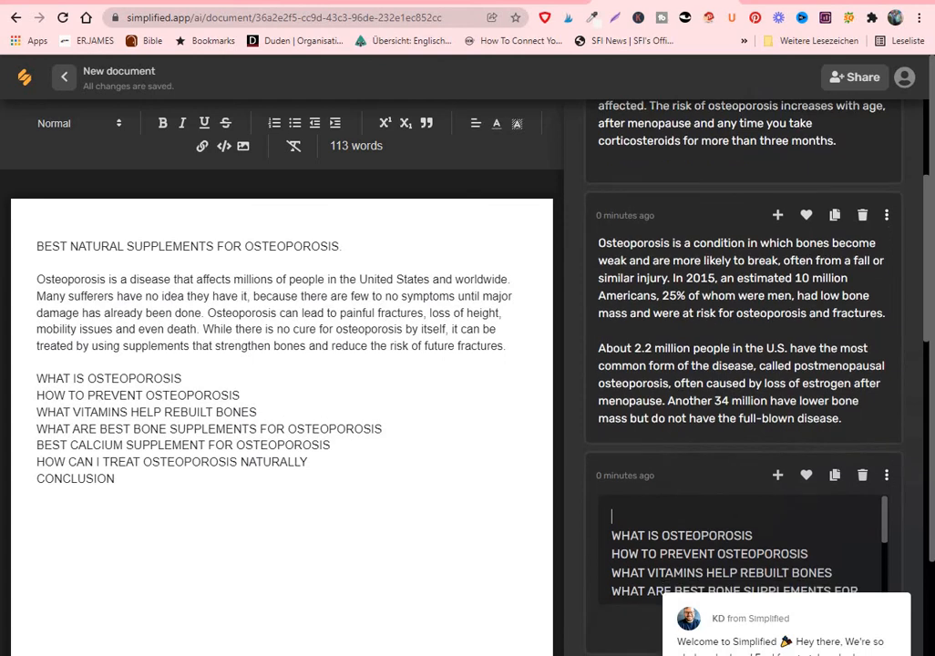
scroll(744, 364, "down", 1)
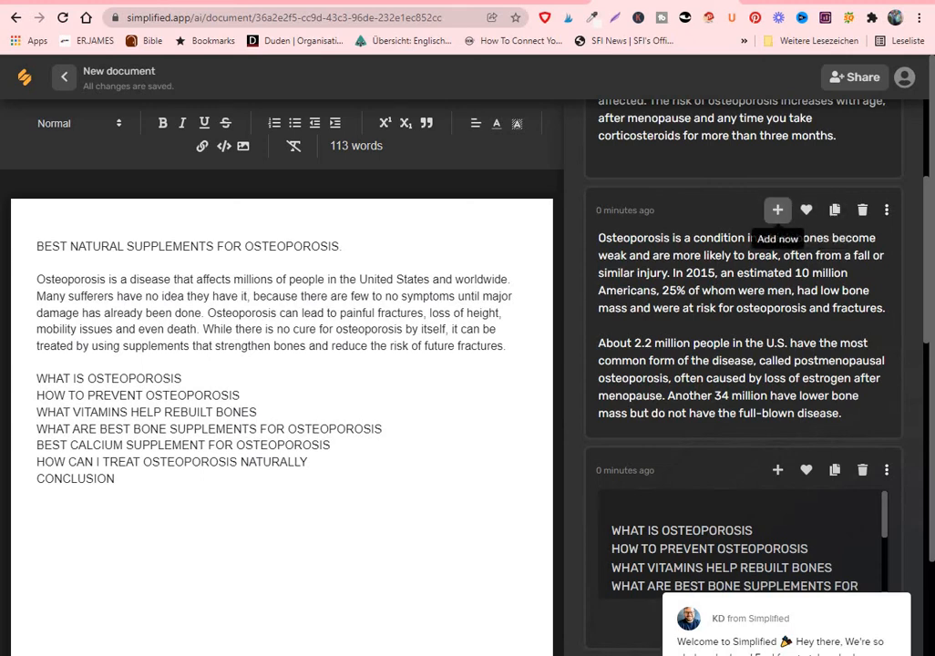
left_click(183, 378)
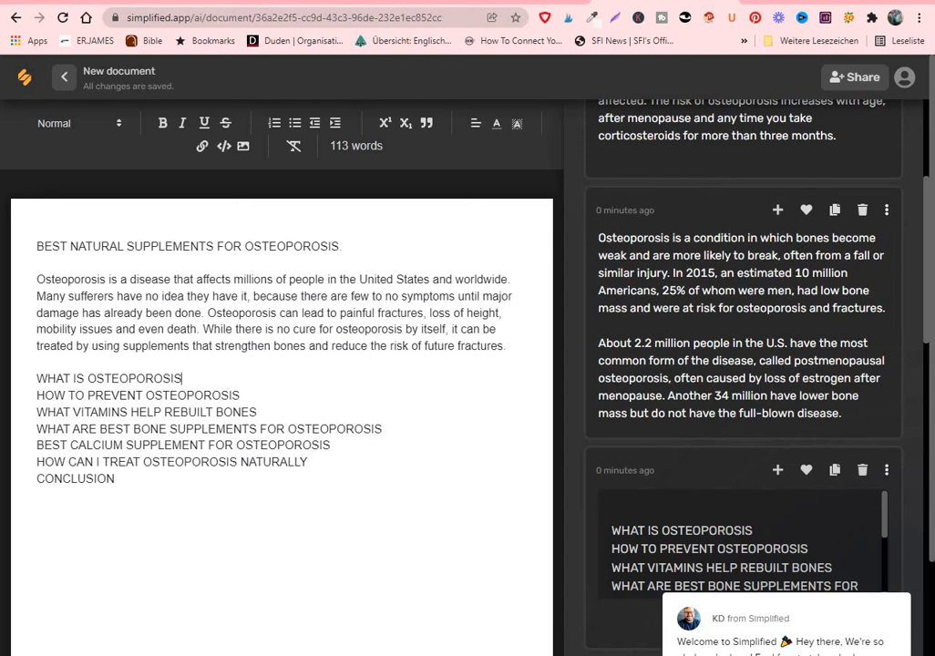
key("Return")
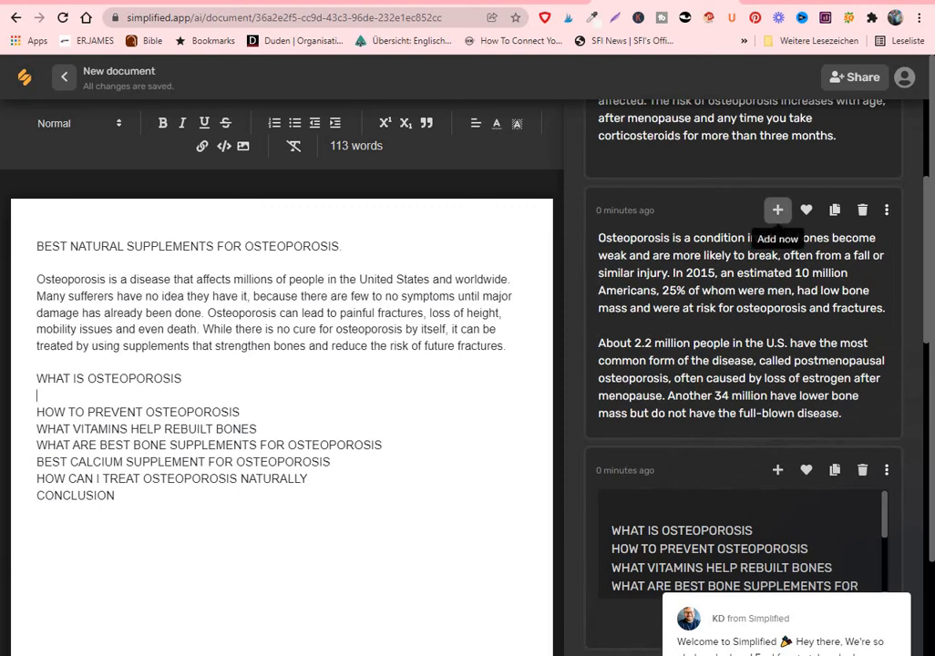
left_click(778, 210)
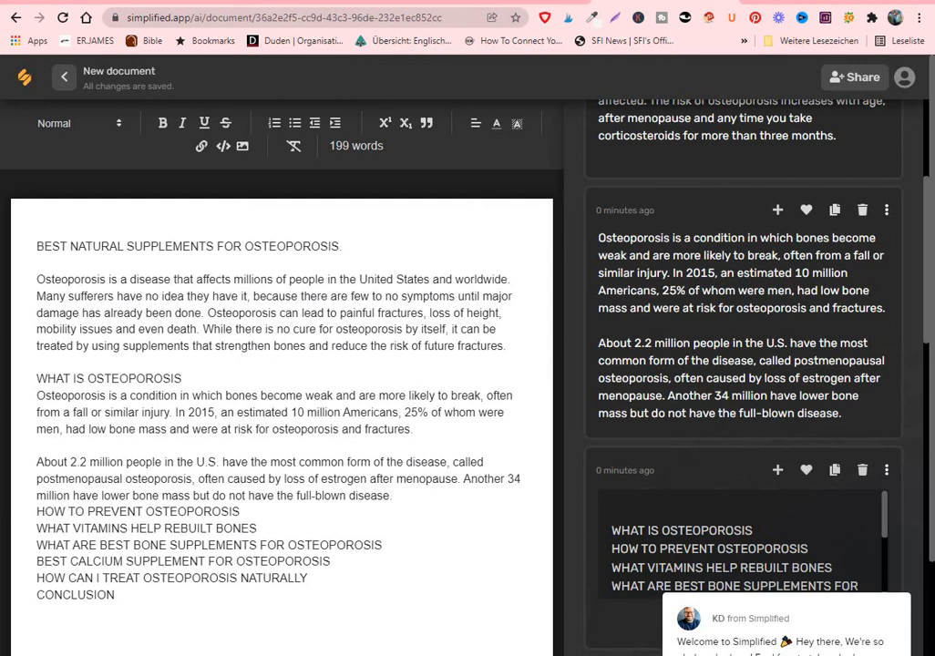
Generate section text for the heading "HOW TO PREVENT OSTEOPOROSIS" and insert an empty line below that heading in the document
scroll(744, 364, "up", 3)
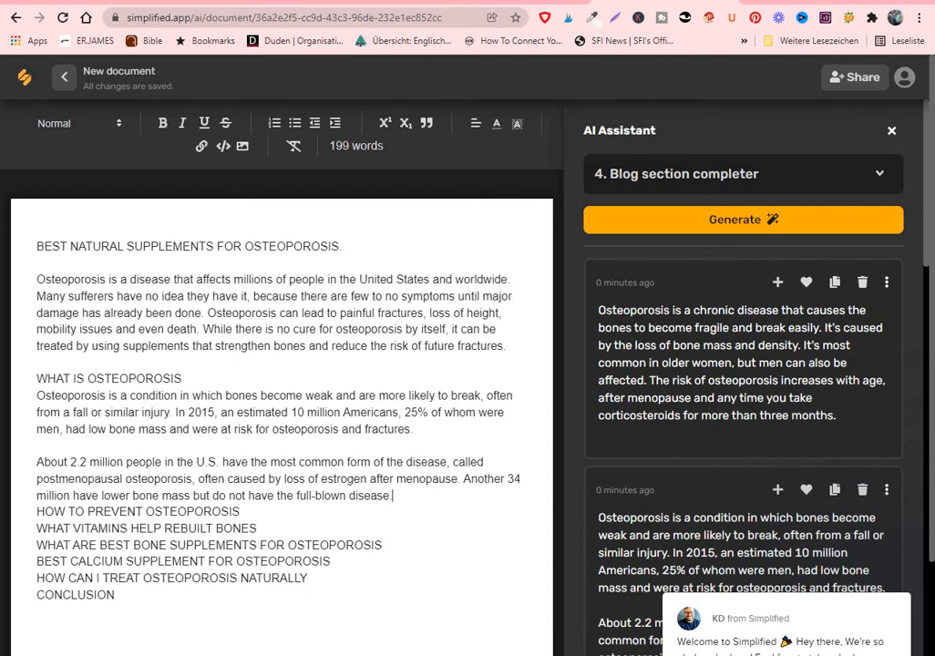
left_click_drag(242, 512, 37, 512)
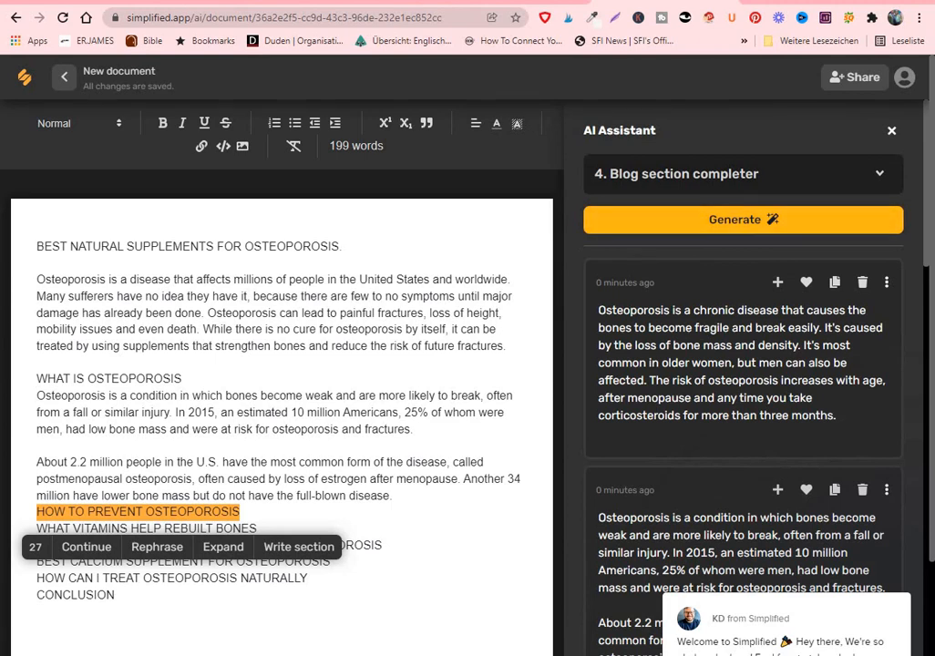
left_click(299, 547)
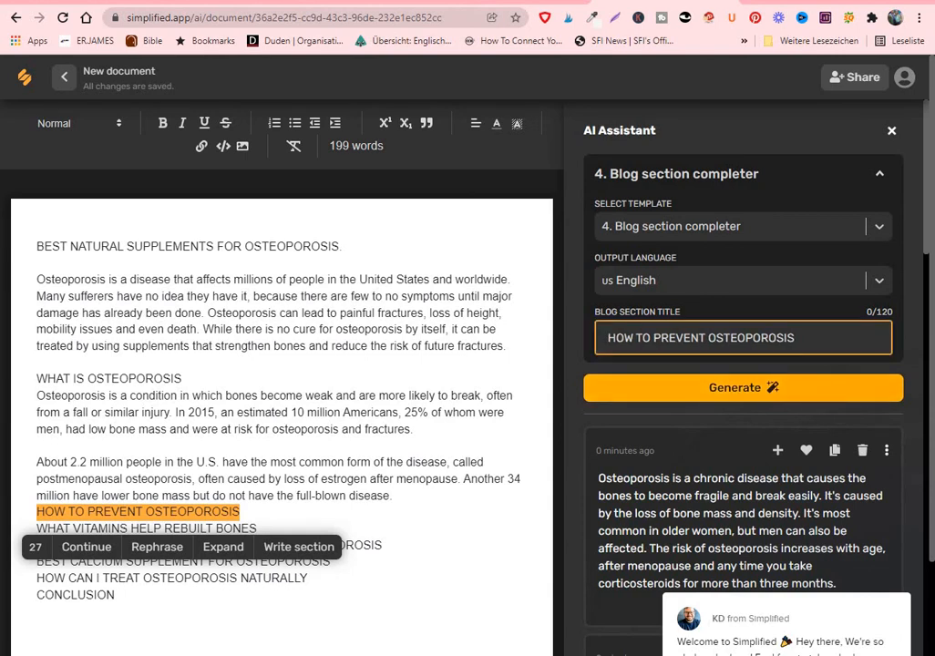
left_click(796, 339)
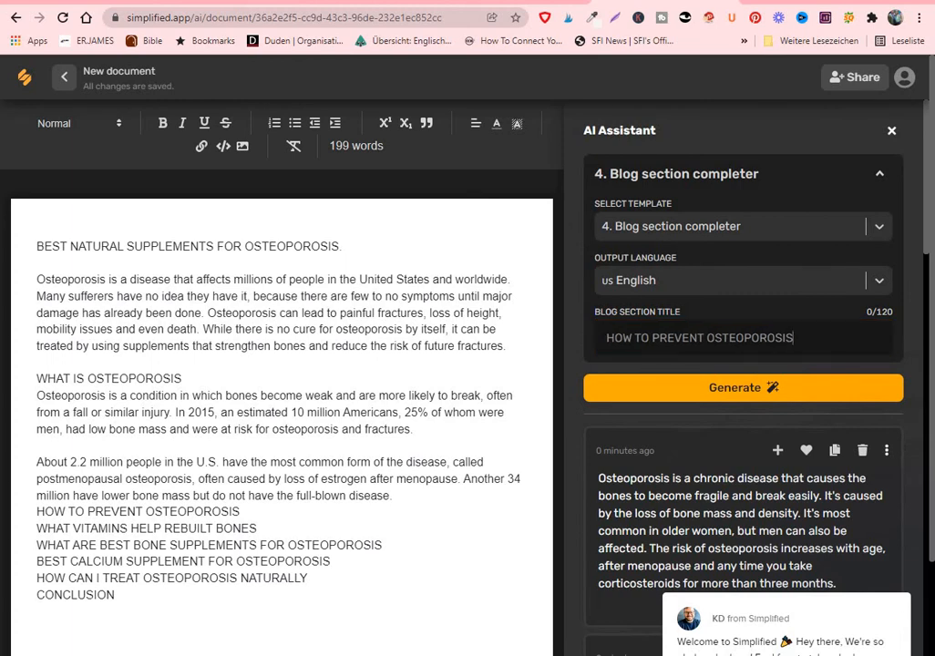
left_click(240, 512)
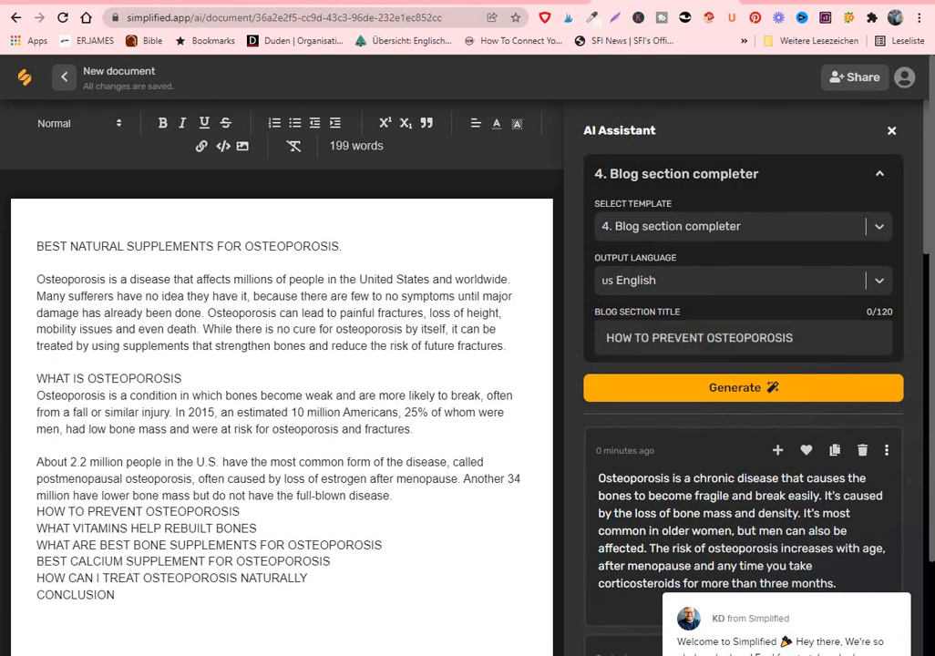
key("Return")
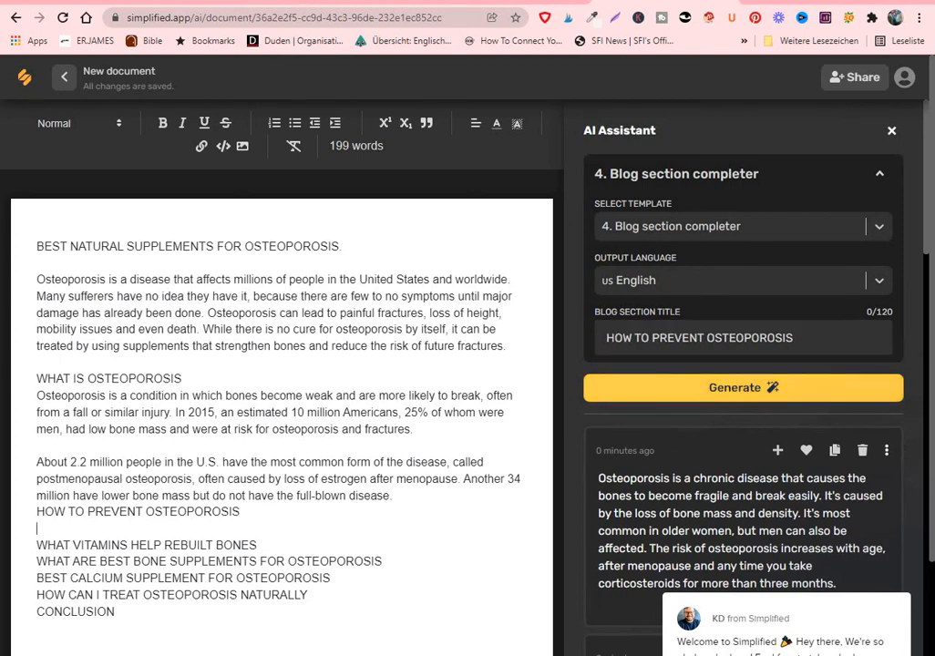
left_click(743, 388)
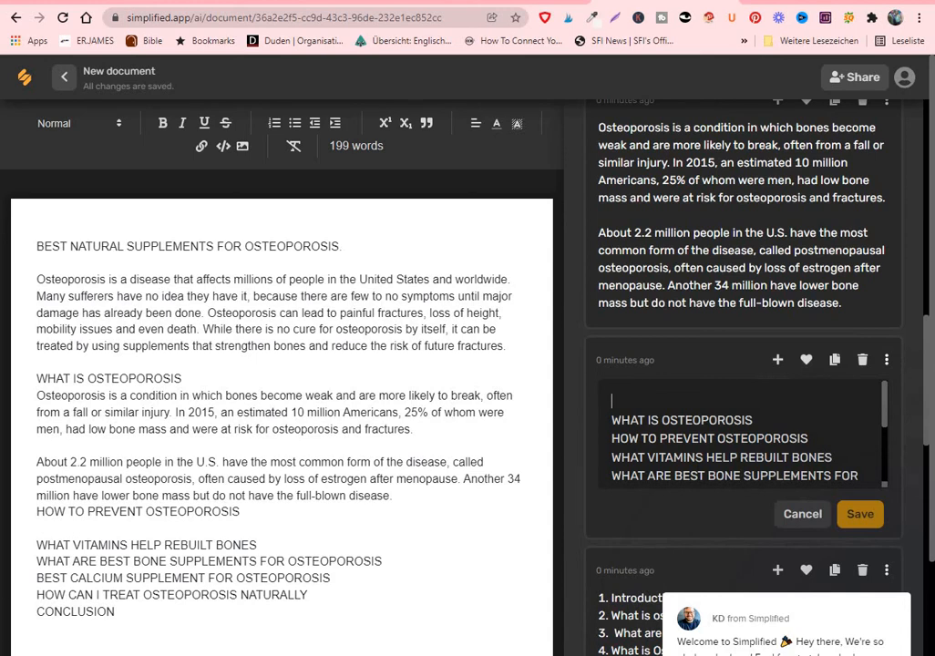
scroll(743, 378, "up", 10)
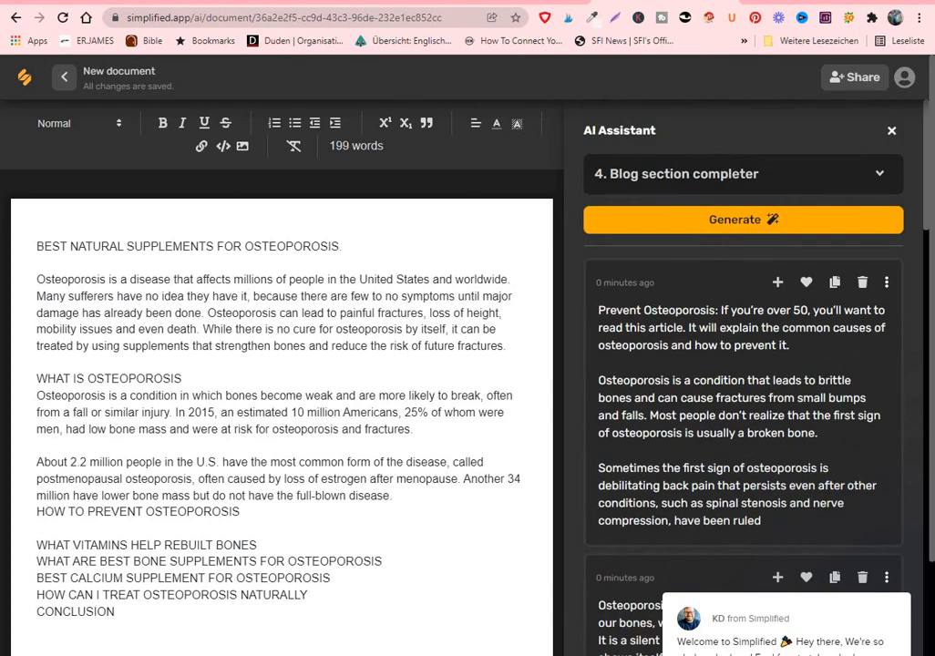
Review the article's sections from "WHAT VITAMINS HELP REBUILT BONES" through to the conclusion
scroll(743, 379, "down", 1)
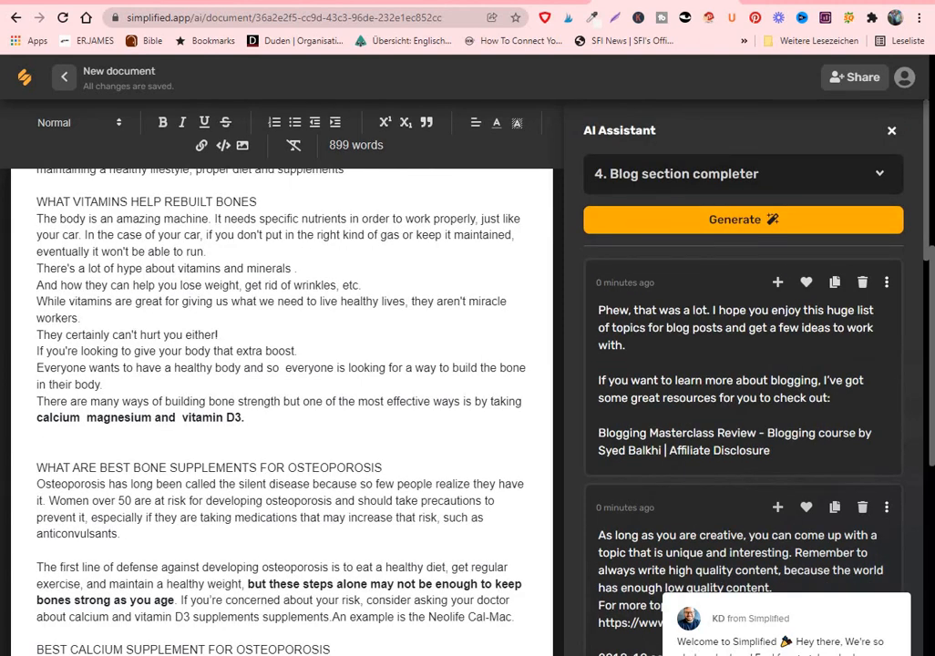
scroll(282, 410, "down", 5)
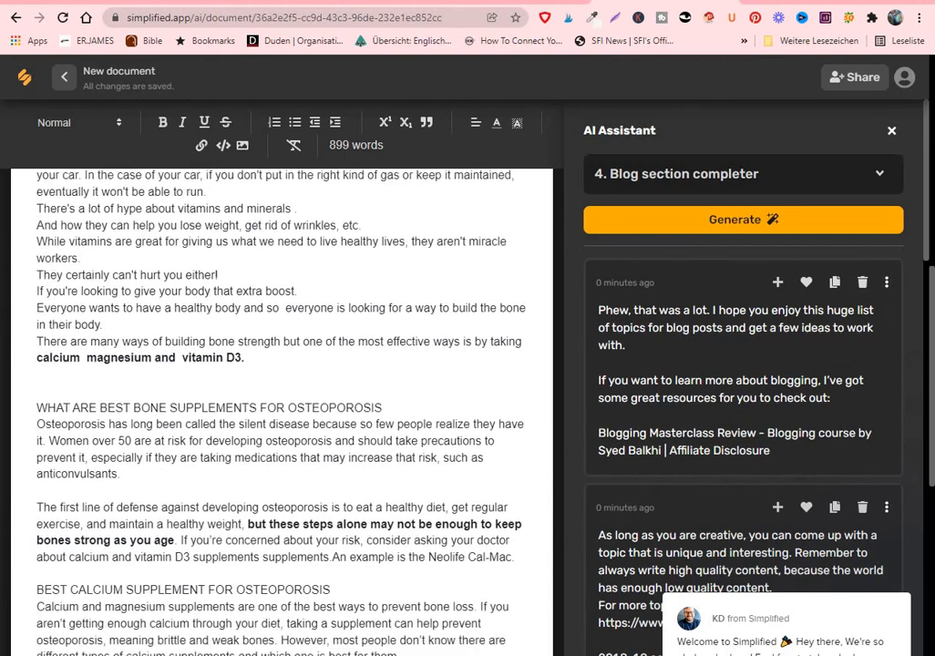
scroll(282, 411, "down", 5)
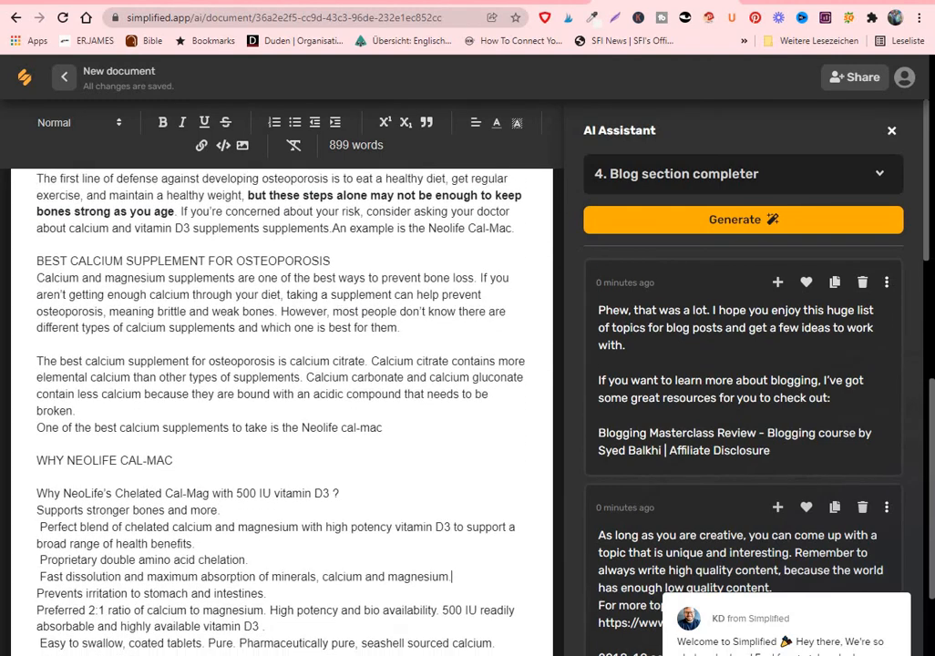
scroll(282, 410, "down", 1)
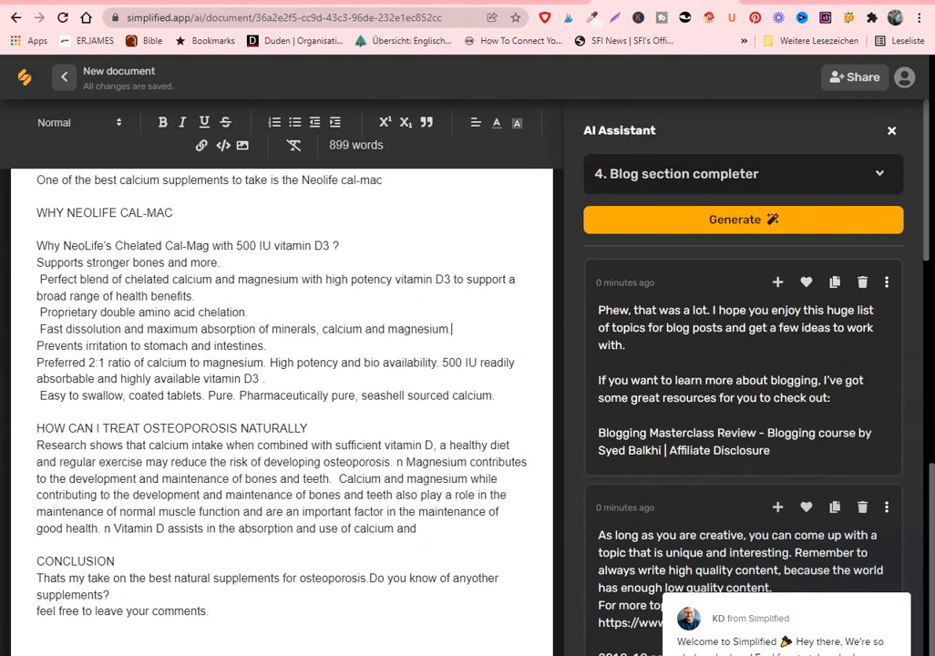
scroll(281, 410, "up", 2)
scroll(282, 410, "down", 1)
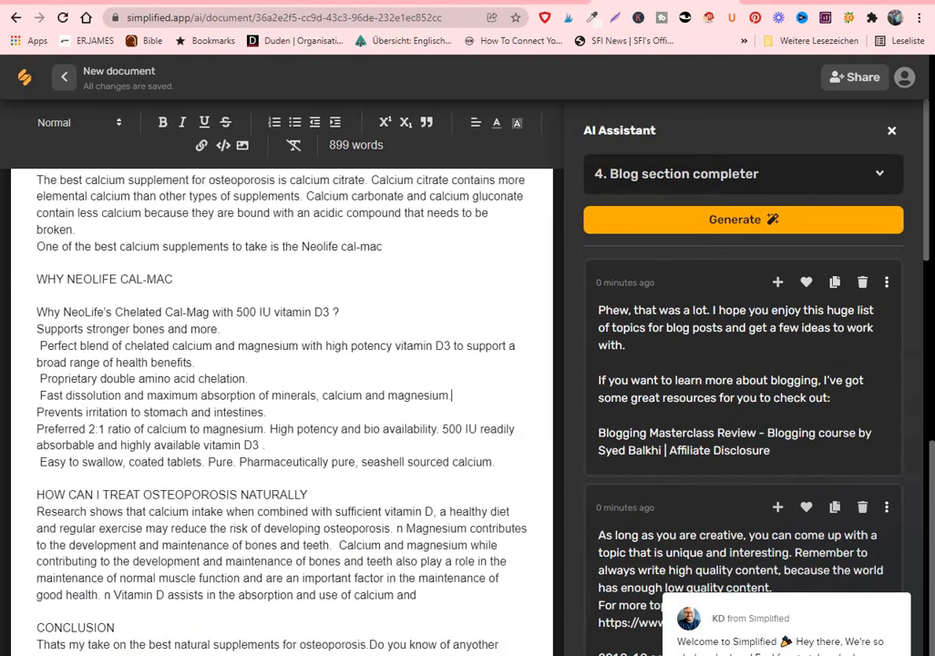
scroll(281, 410, "up", 4)
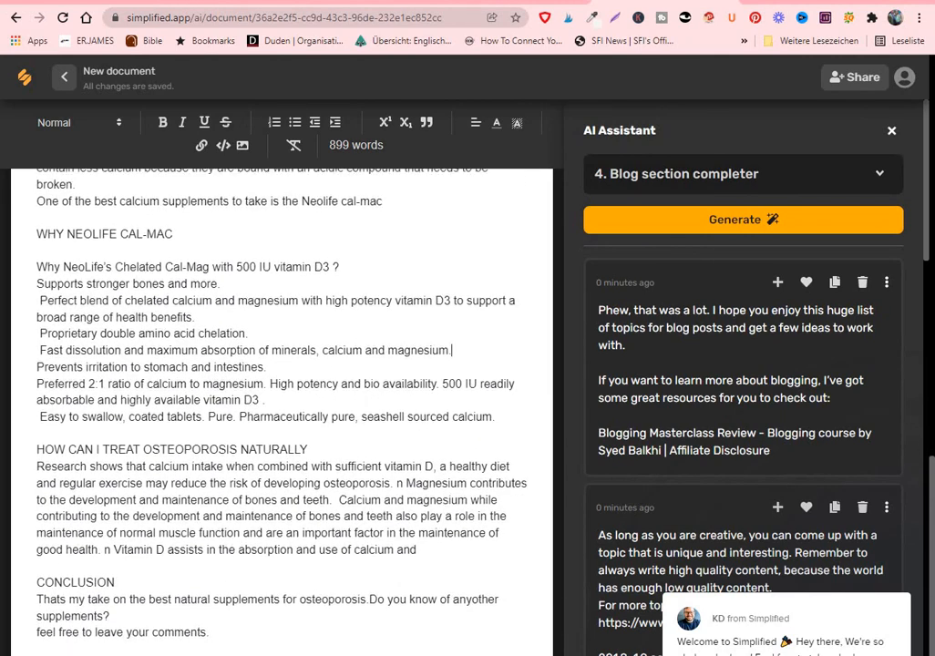
Copy the complete article, from the title "BEST NATURAL SUPPLEMENTS FOR OSTEOPOROSIS." through the end of the conclusion
scroll(282, 410, "down", 1)
scroll(282, 410, "up", 12)
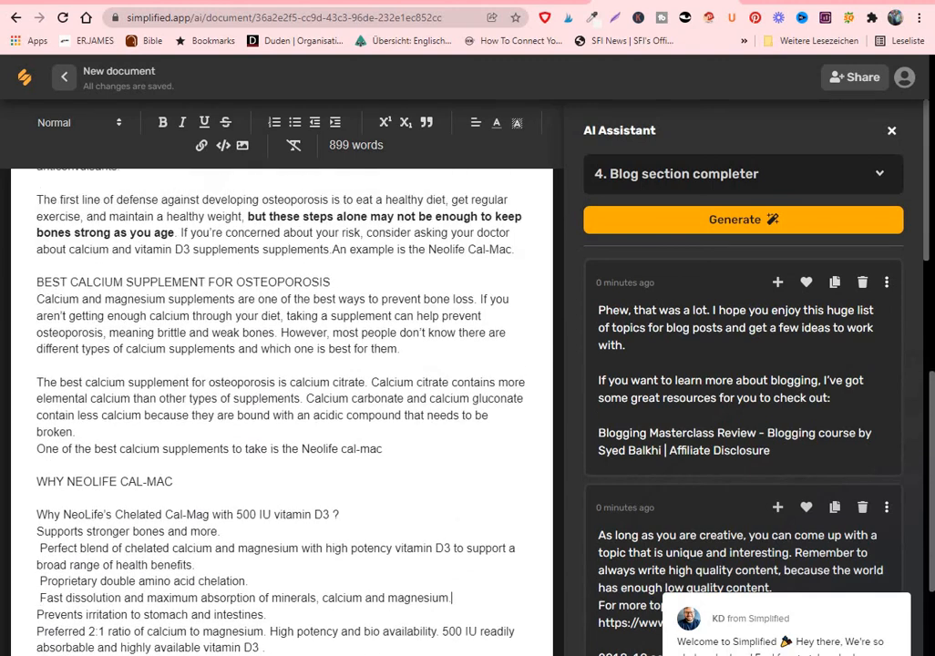
scroll(282, 410, "up", 8)
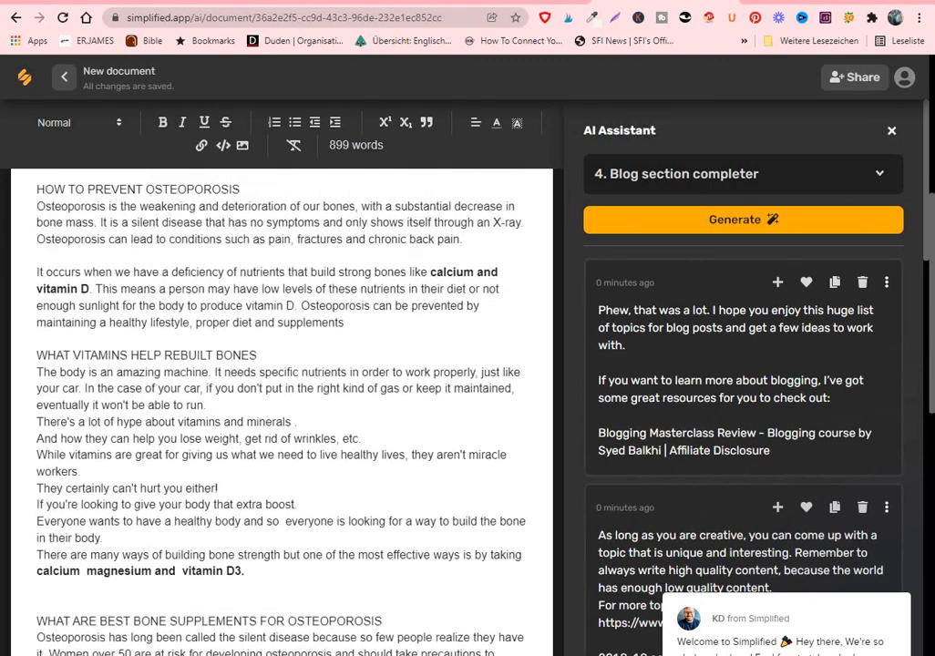
scroll(282, 410, "up", 1)
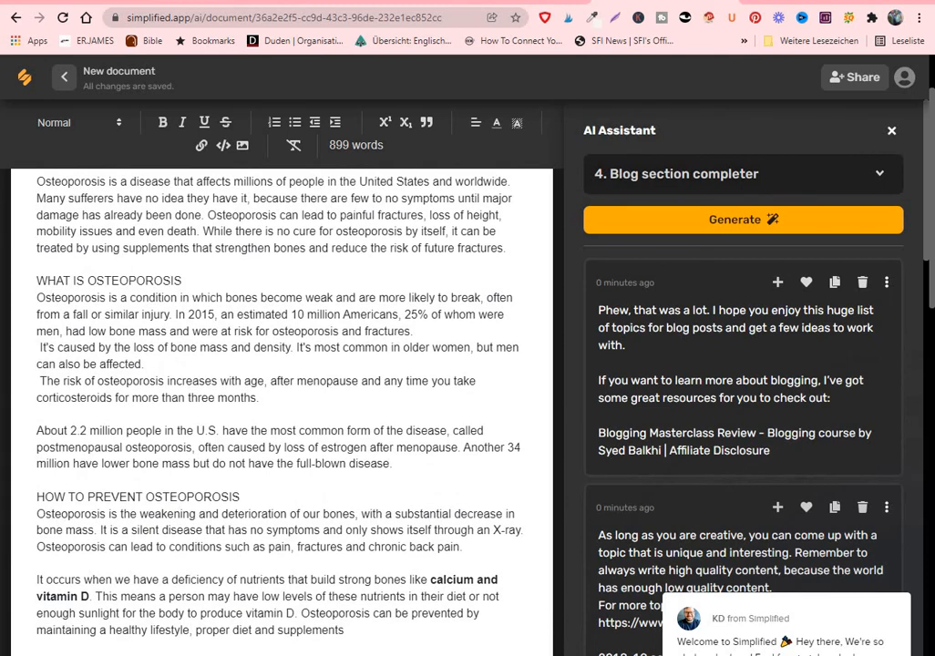
scroll(281, 410, "up", 3)
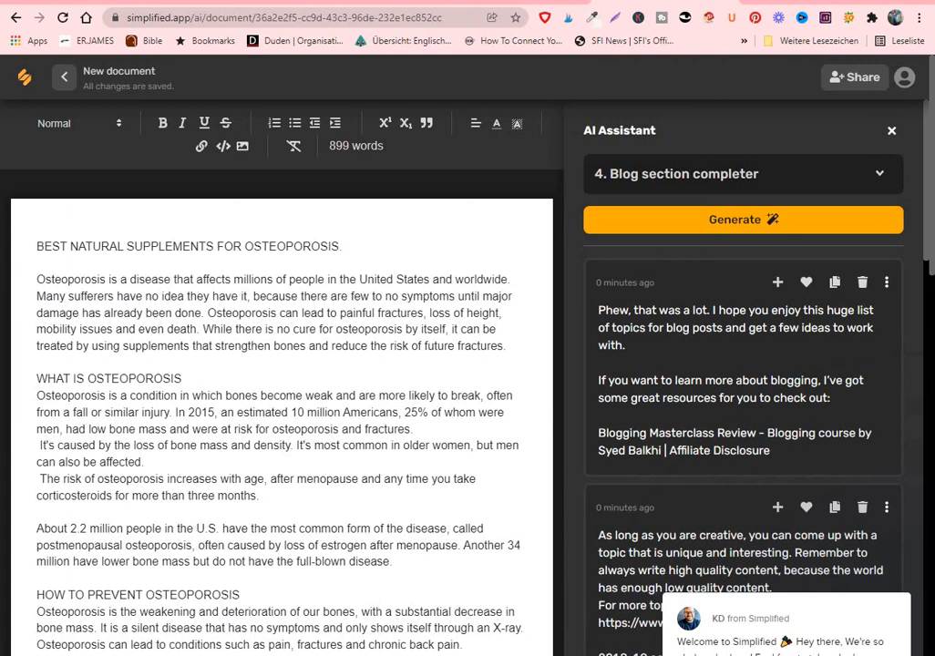
left_click_drag(37, 247, 365, 654)
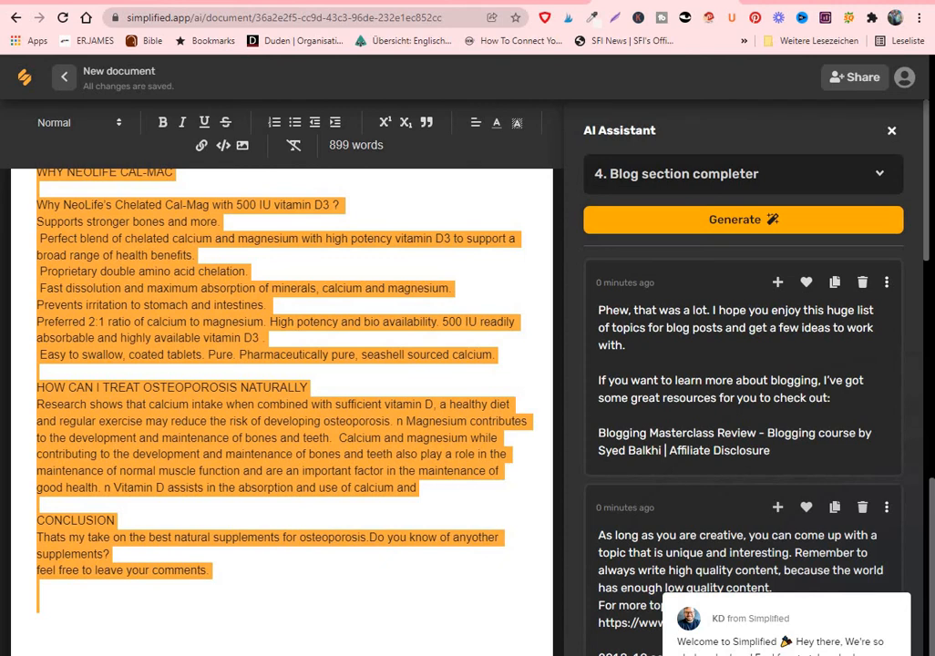
right_click(310, 149)
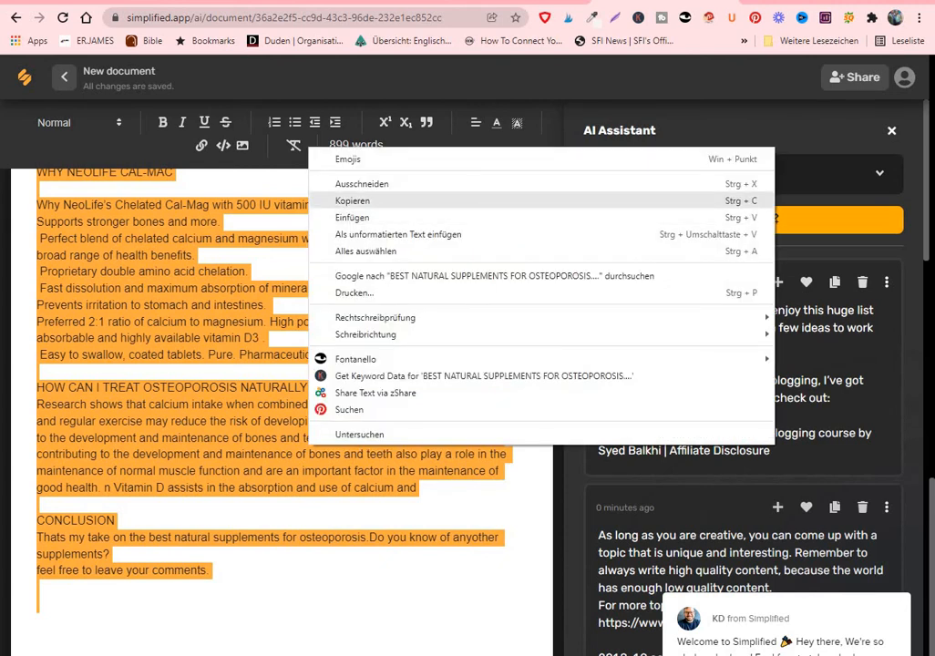
left_click(353, 200)
Switch to the HEALTHINSTRESS.COM document in Google Docs and paste the article on a new line below "BEST NATURAL SUPPLEMENTS FOR OSTEOPOROSIS"
left_click(497, 2)
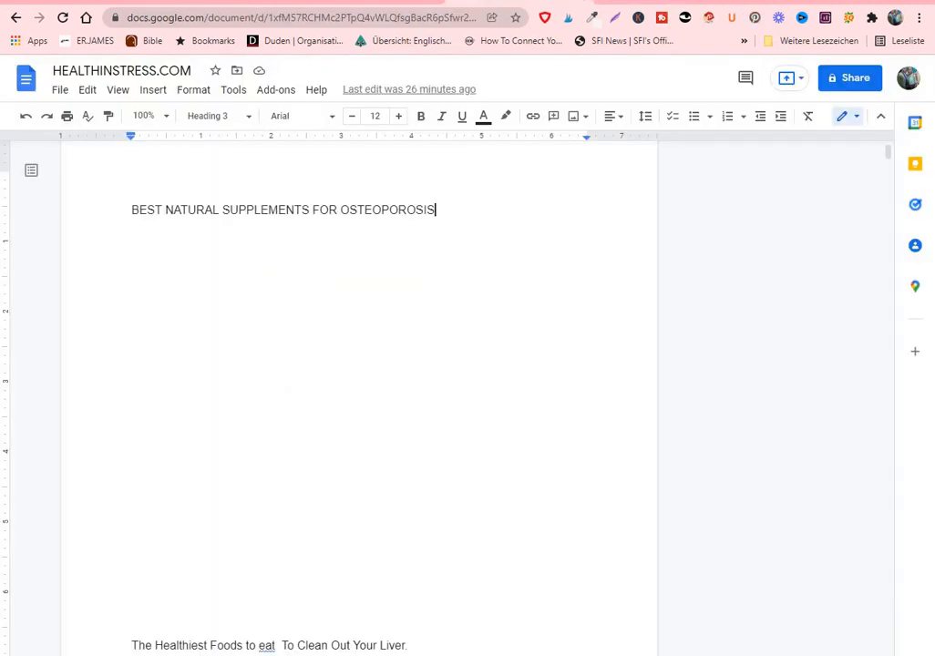
key("Return")
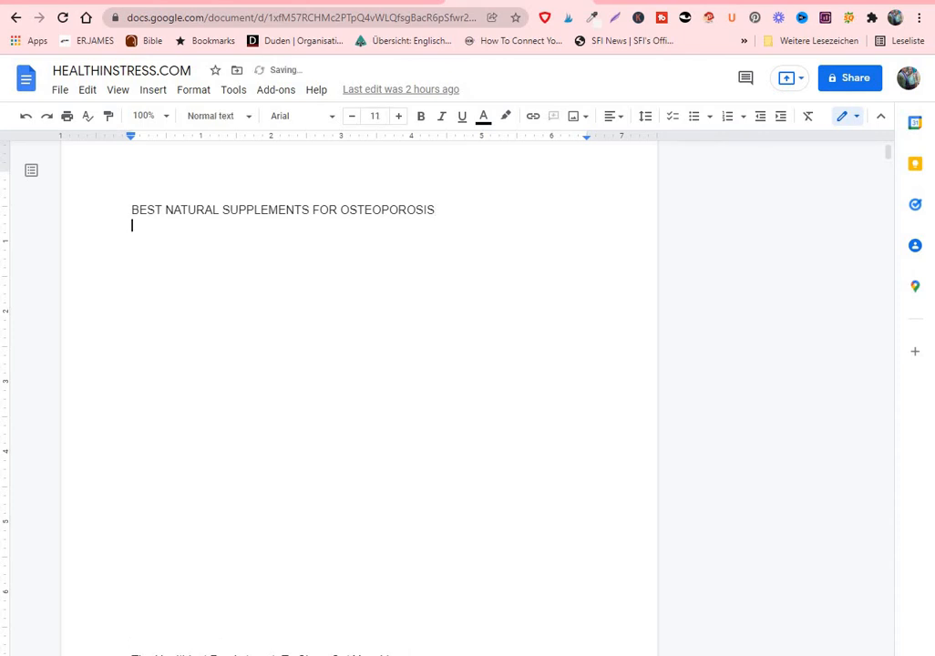
right_click(144, 240)
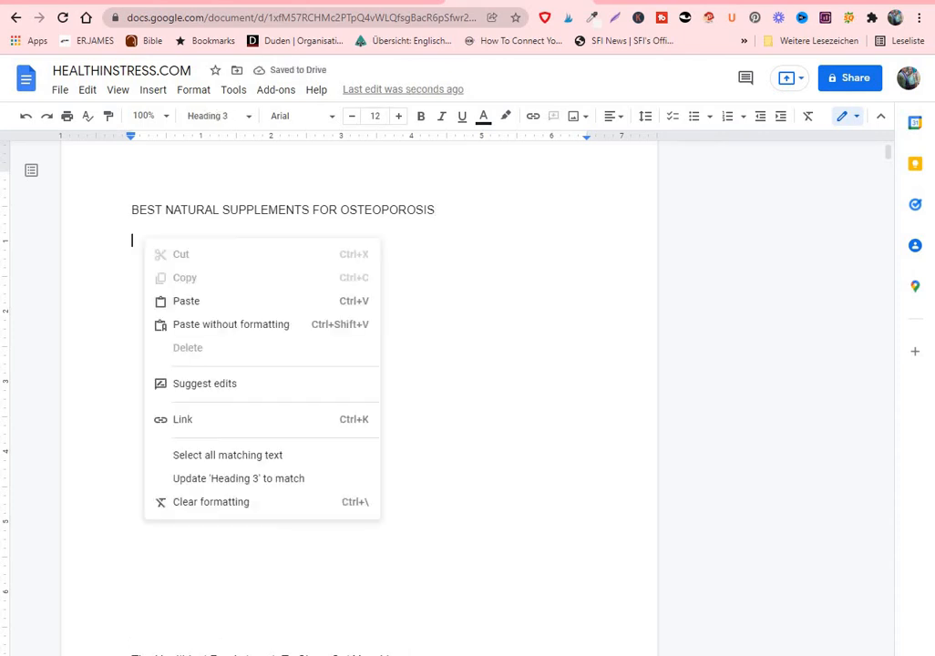
left_click(187, 302)
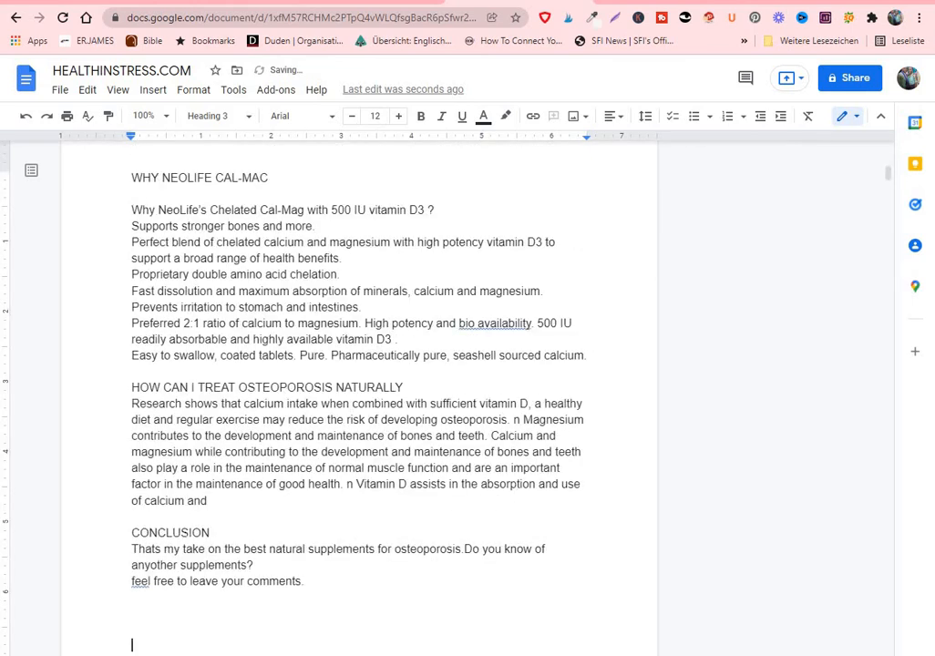
mouse_move(889, 173)
left_mouse_down()
mouse_move(889, 152)
mouse_move(889, 171)
left_mouse_up()
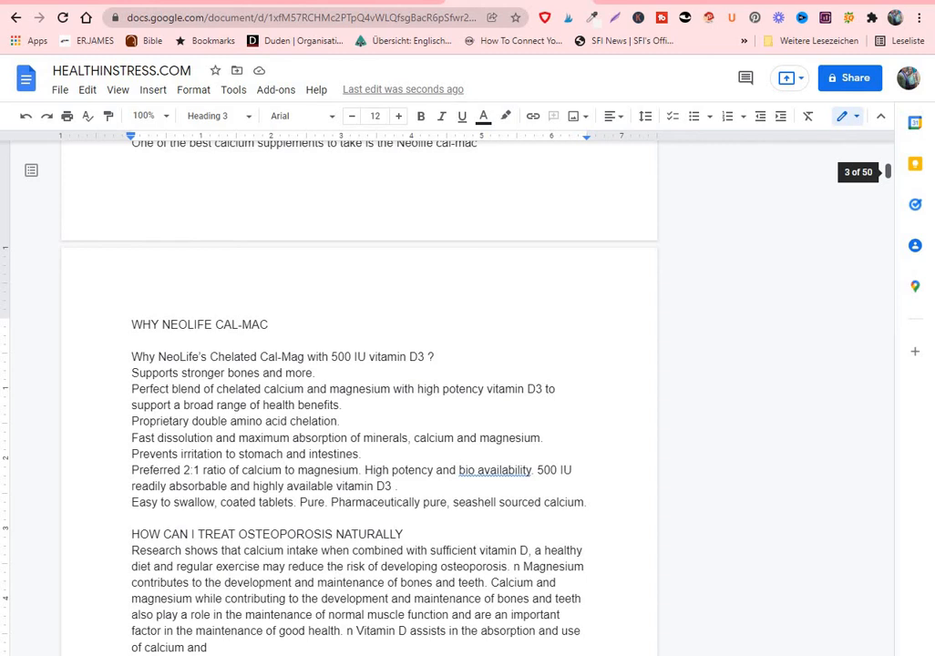
left_click_drag(889, 171, 889, 167)
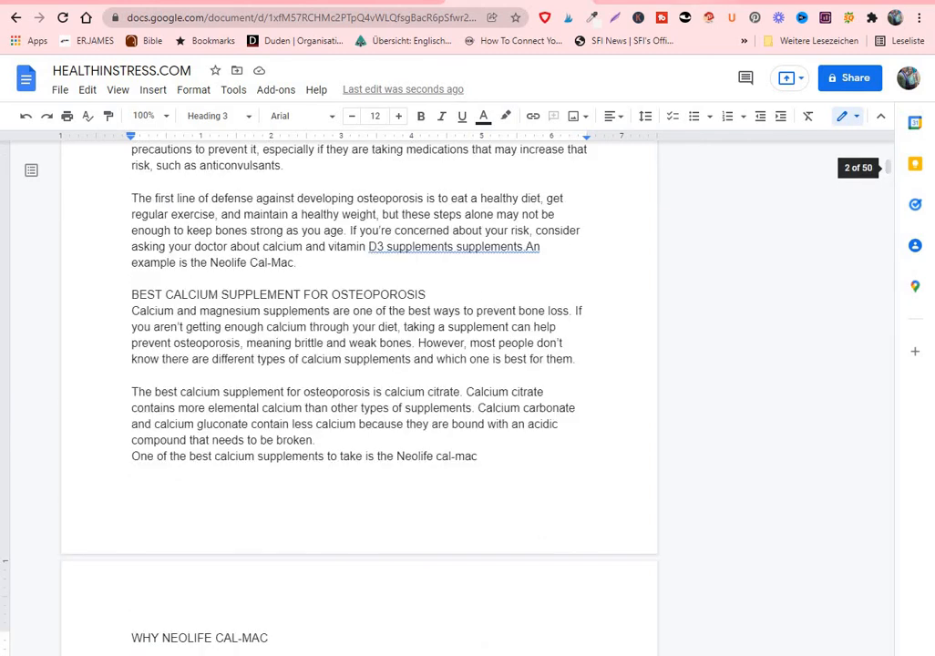
Return to the article in Simplified, clear the text selection, and review the article alongside the generated outline and introduction
left_click(558, 1)
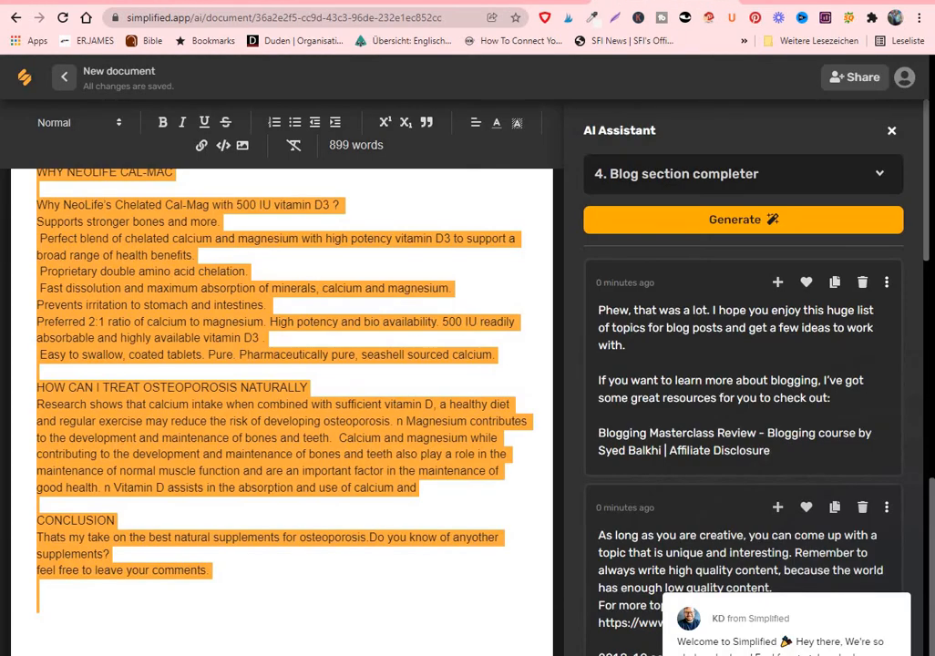
left_click(38, 588)
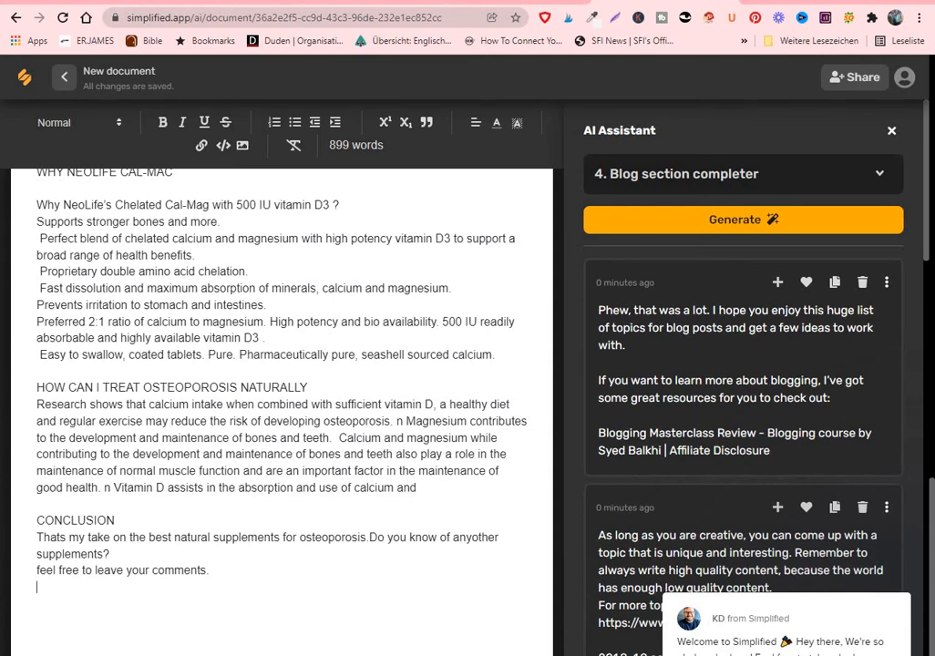
scroll(282, 410, "up", 9)
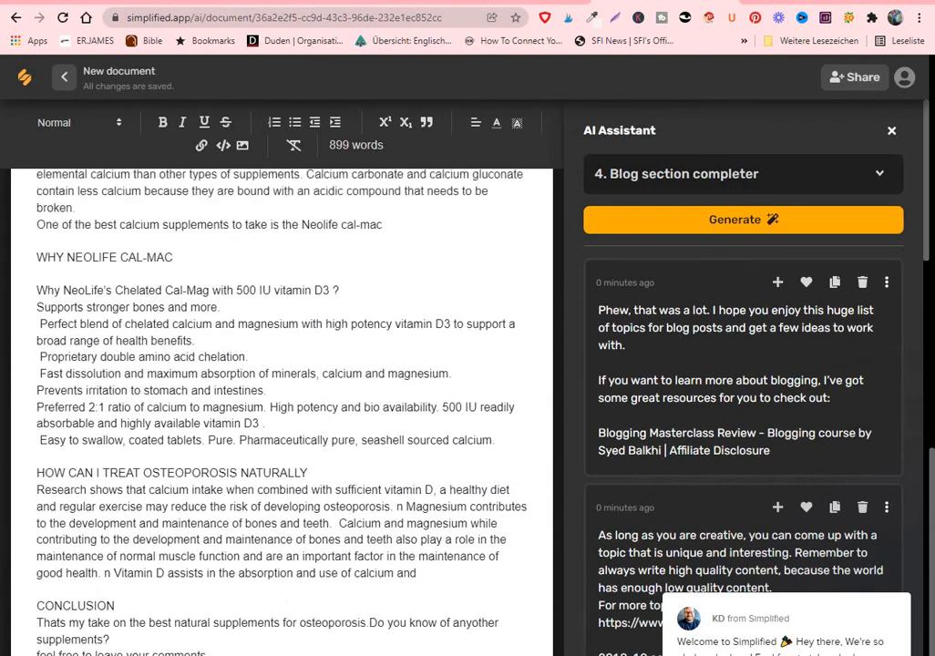
scroll(282, 410, "up", 5)
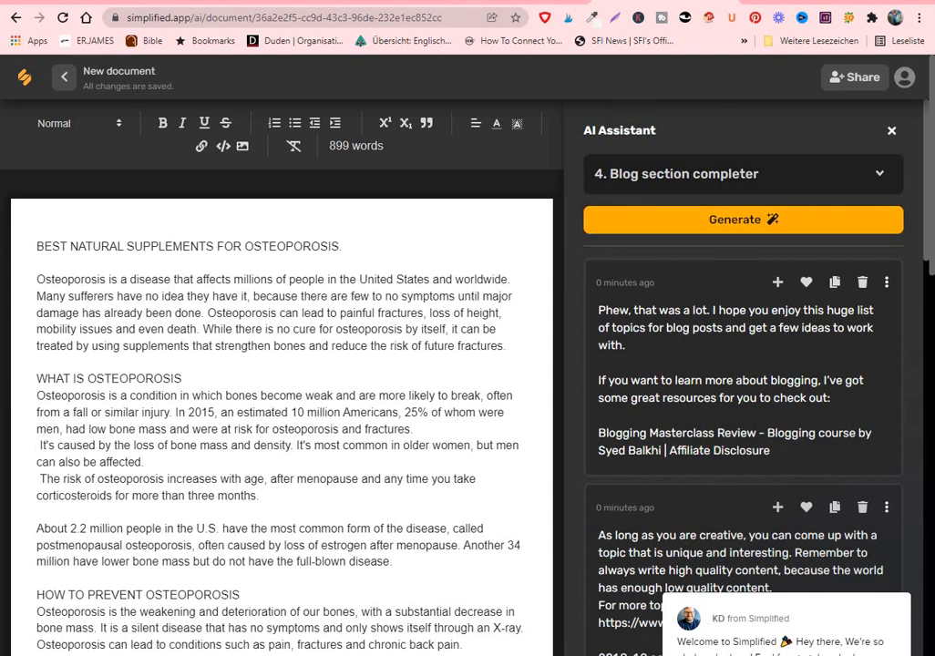
scroll(743, 383, "down", 3)
scroll(743, 383, "down", 5)
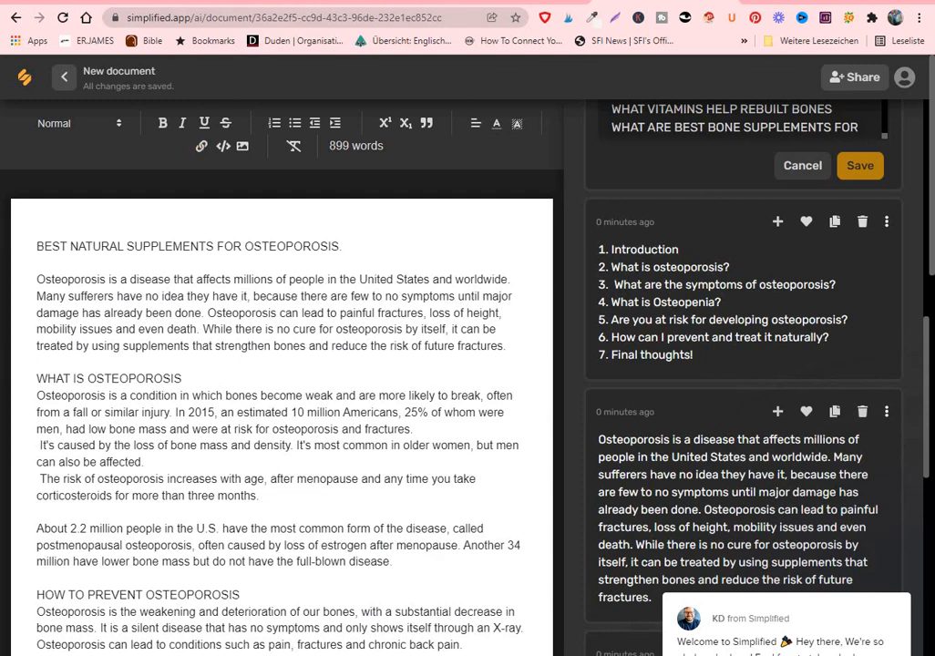
scroll(282, 411, "down", 3)
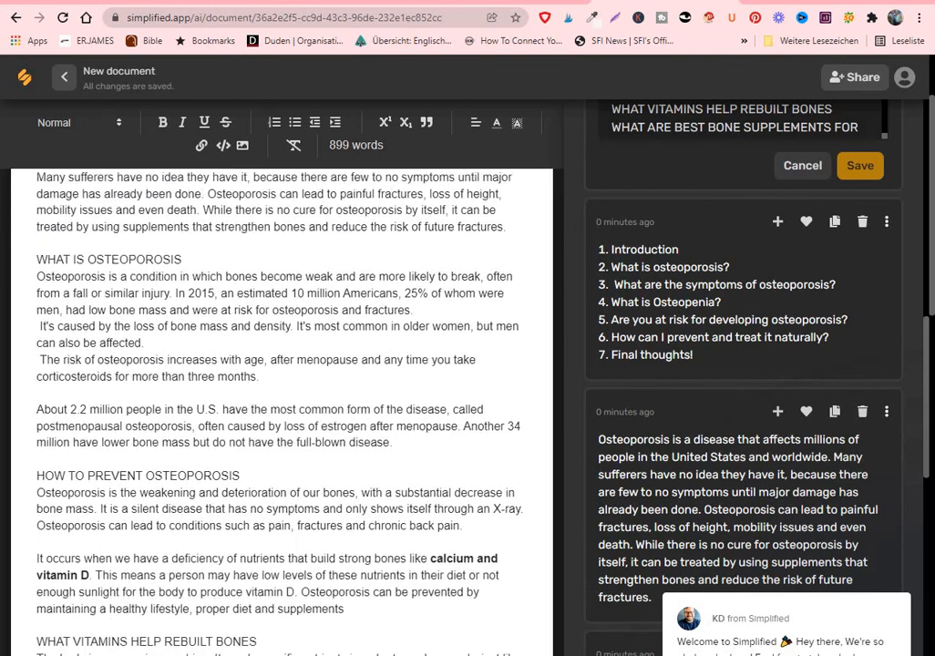